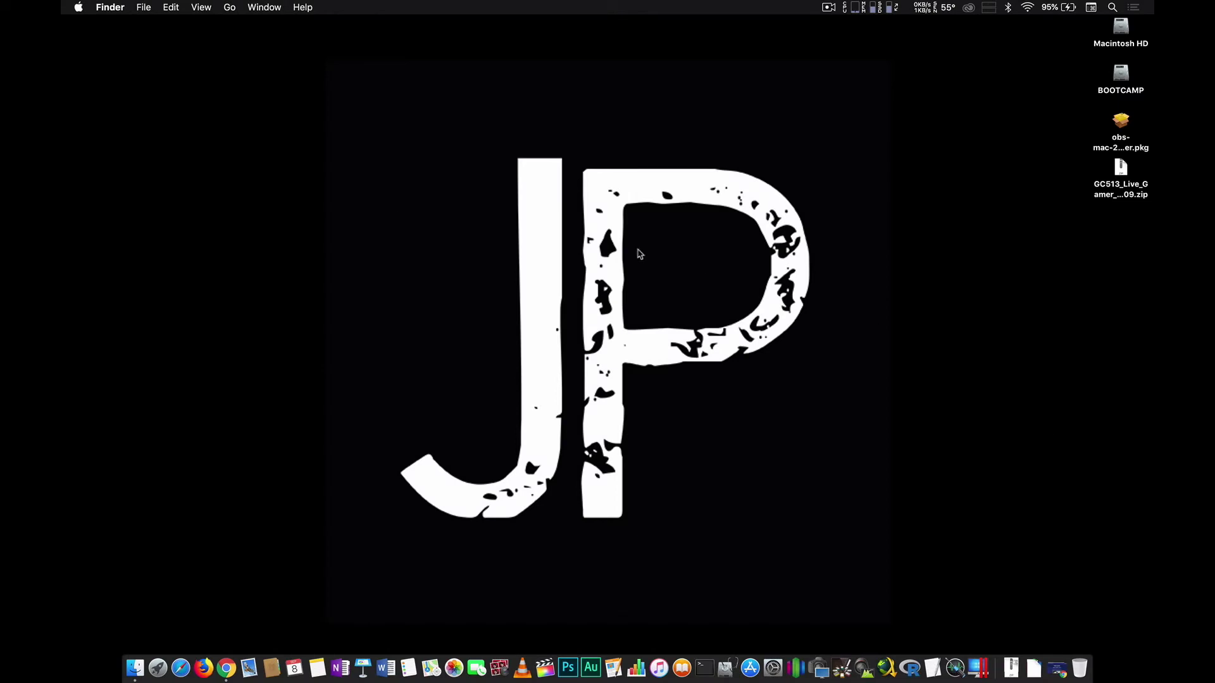
Open About This Mac from the Apple menu to view the system overview.
left_click(79, 8)
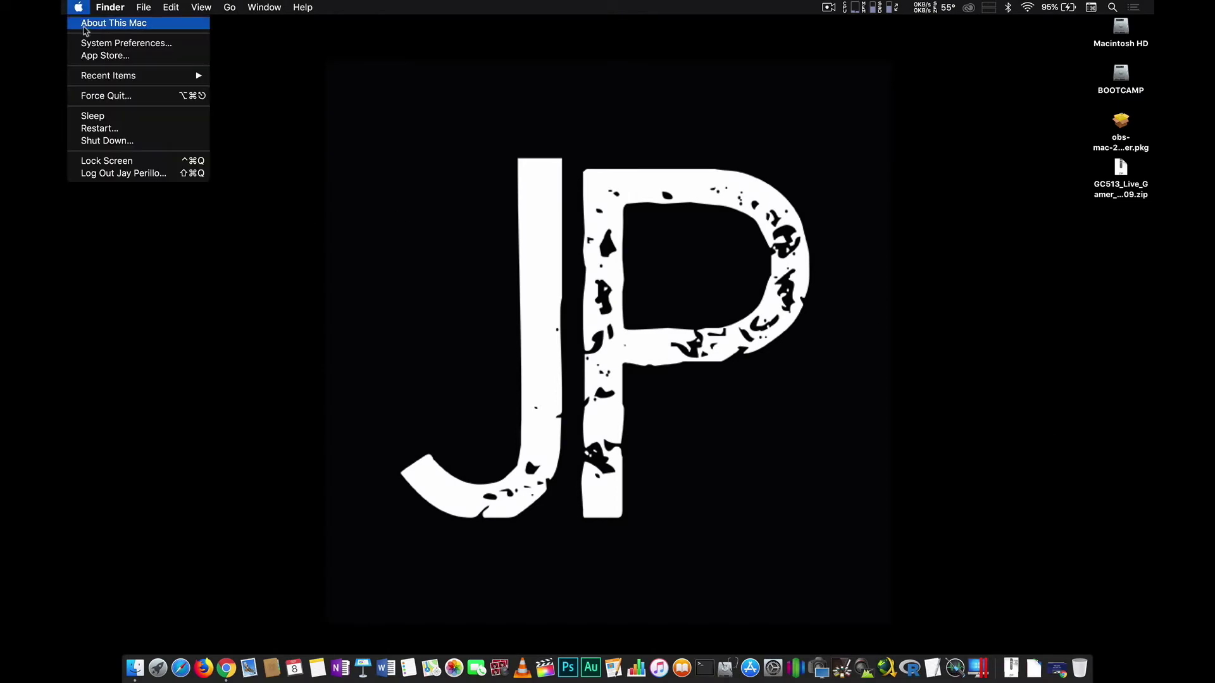
left_click(85, 25)
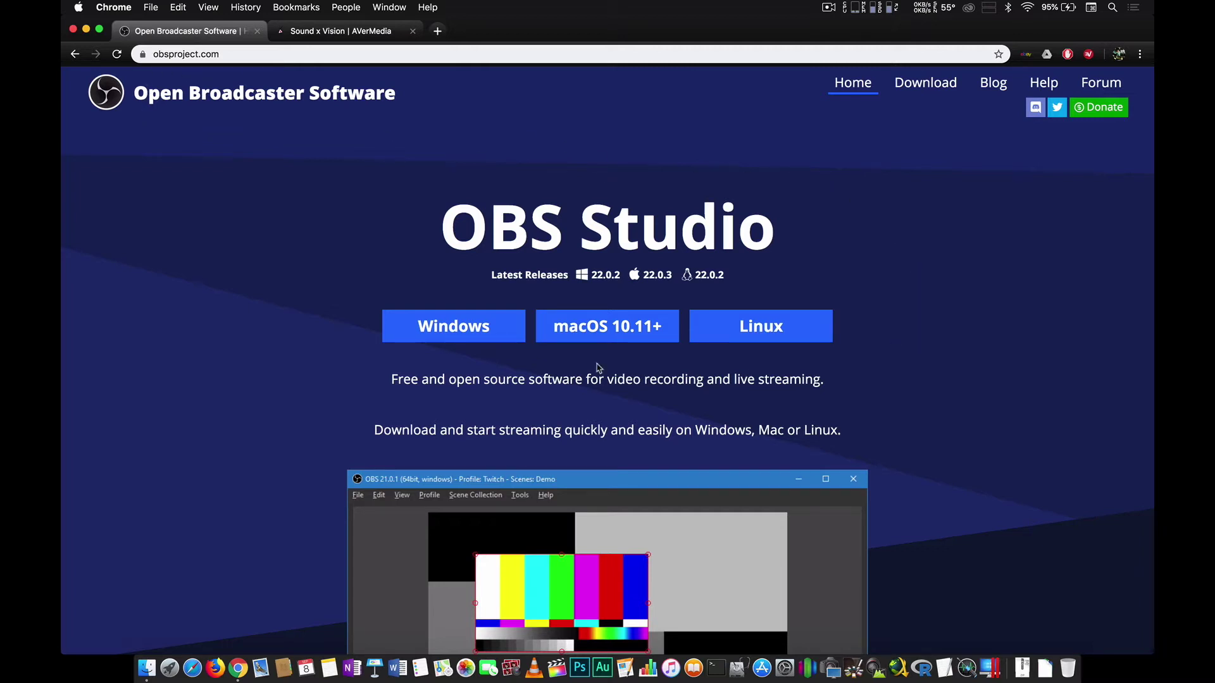
Download the OBS Studio macOS 10.11+ installer, then switch to the AVerMedia website tab.
left_click(598, 342)
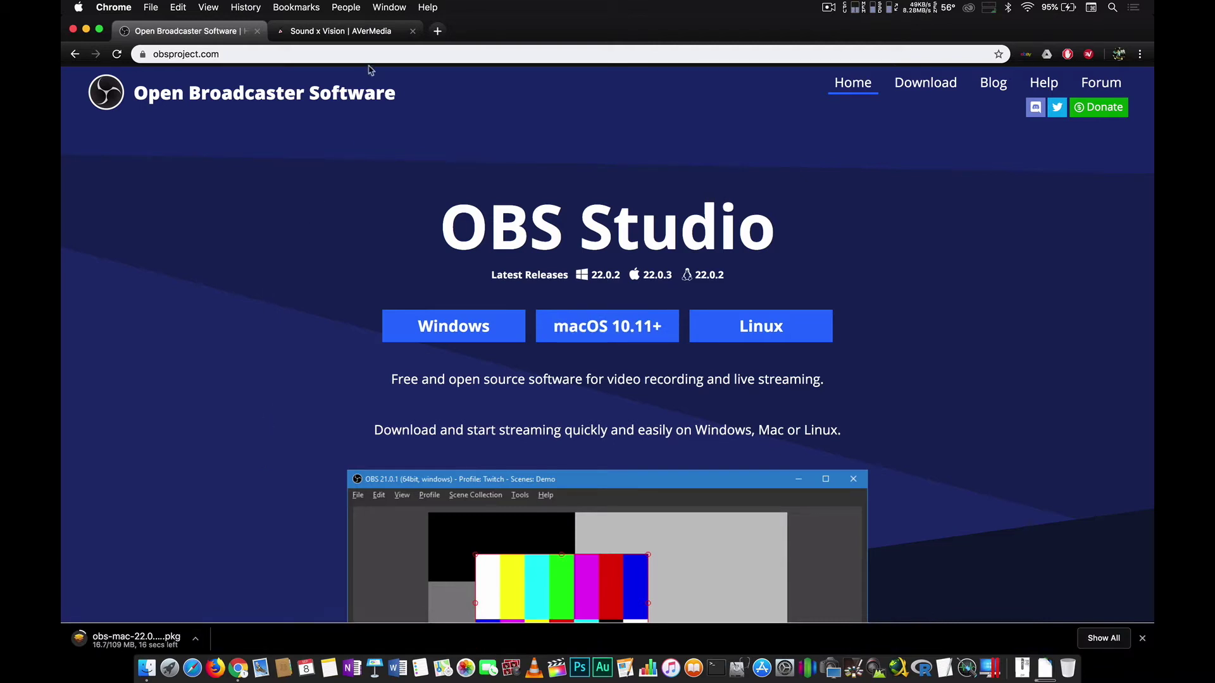
left_click(362, 35)
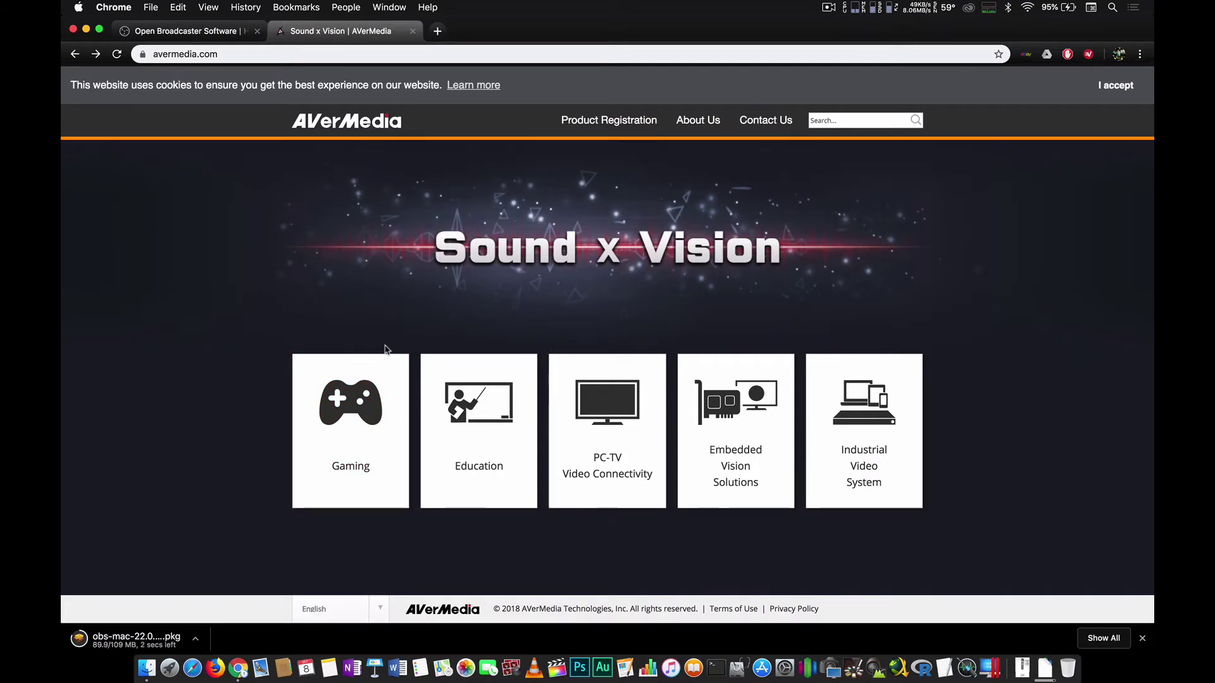
Download the GC513 Mac utility via Gaming, Capture & Stream, LIVE Gamer Portable 2 PLUS downloads.
left_click(360, 423)
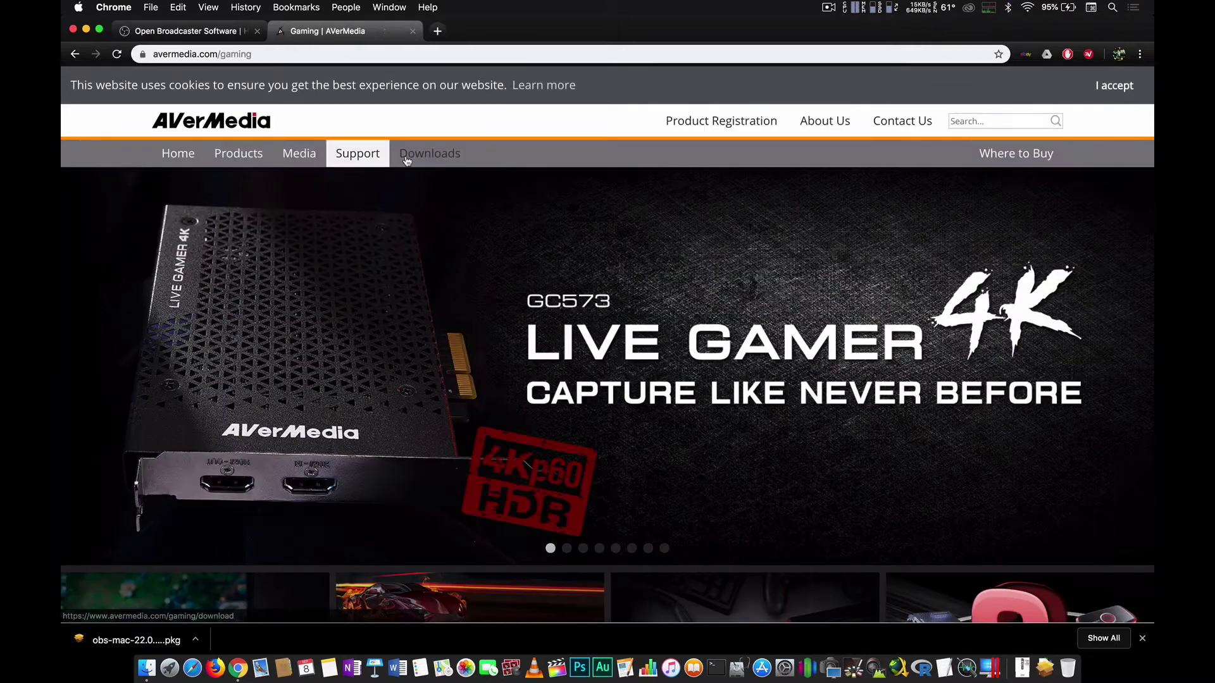
left_click(425, 154)
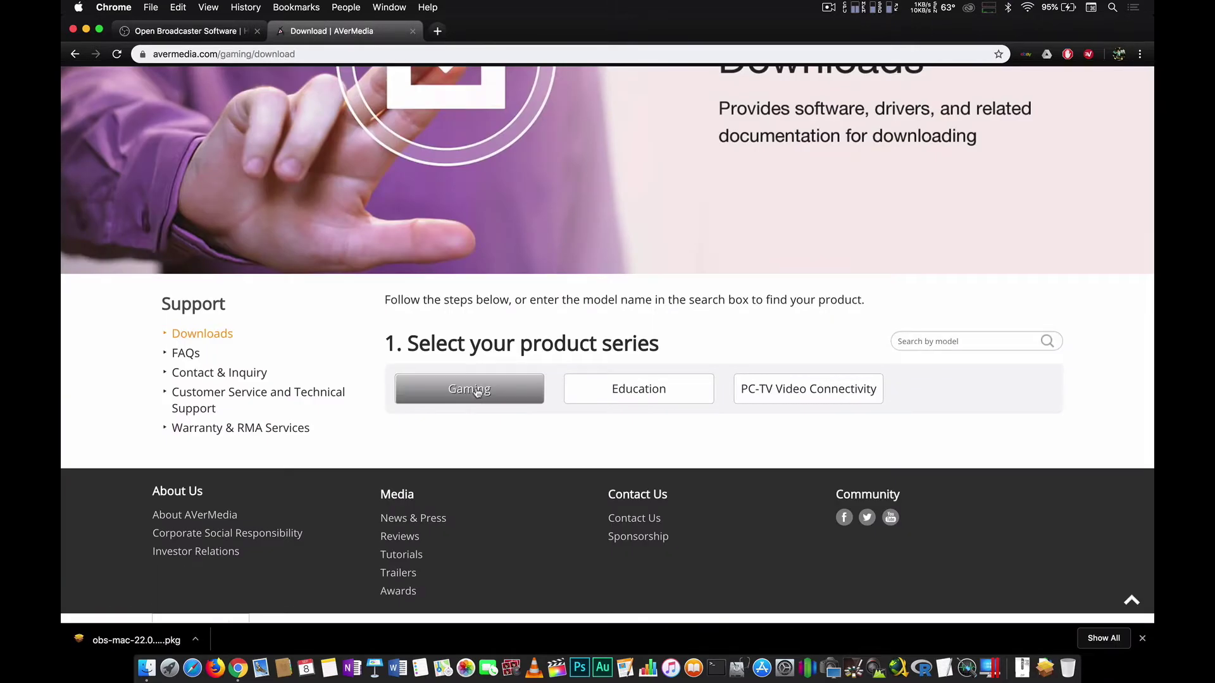
left_click(481, 390)
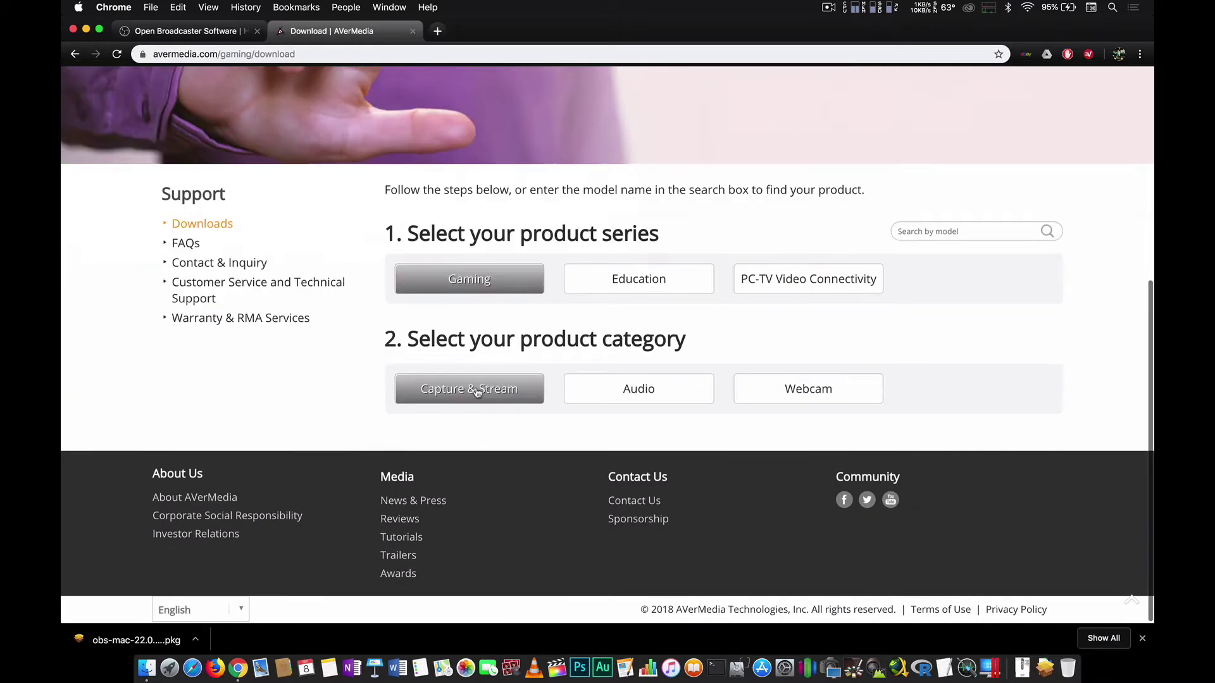
left_click(484, 391)
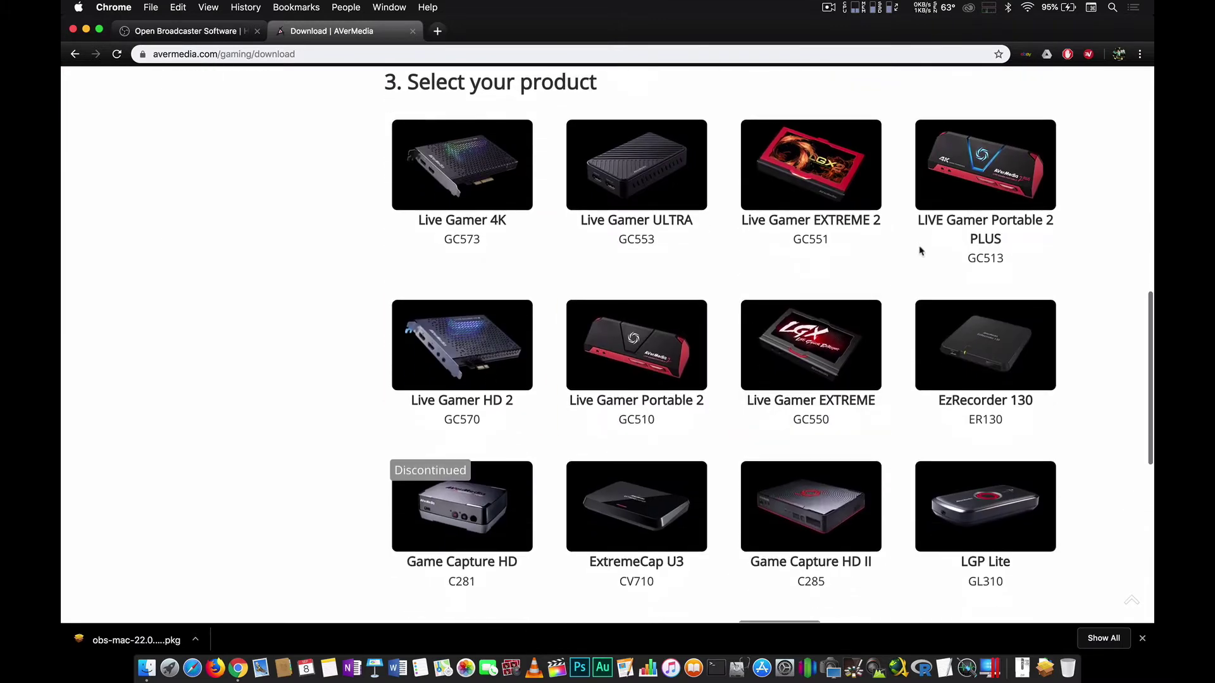
left_click(994, 205)
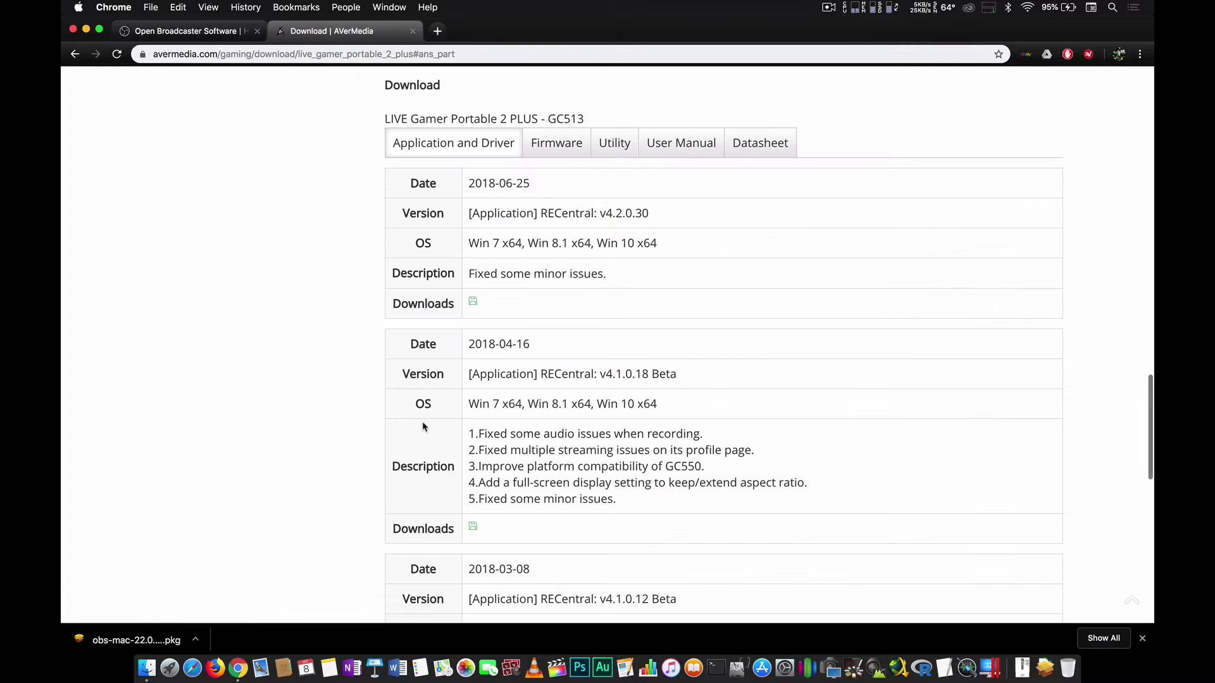
left_click(613, 144)
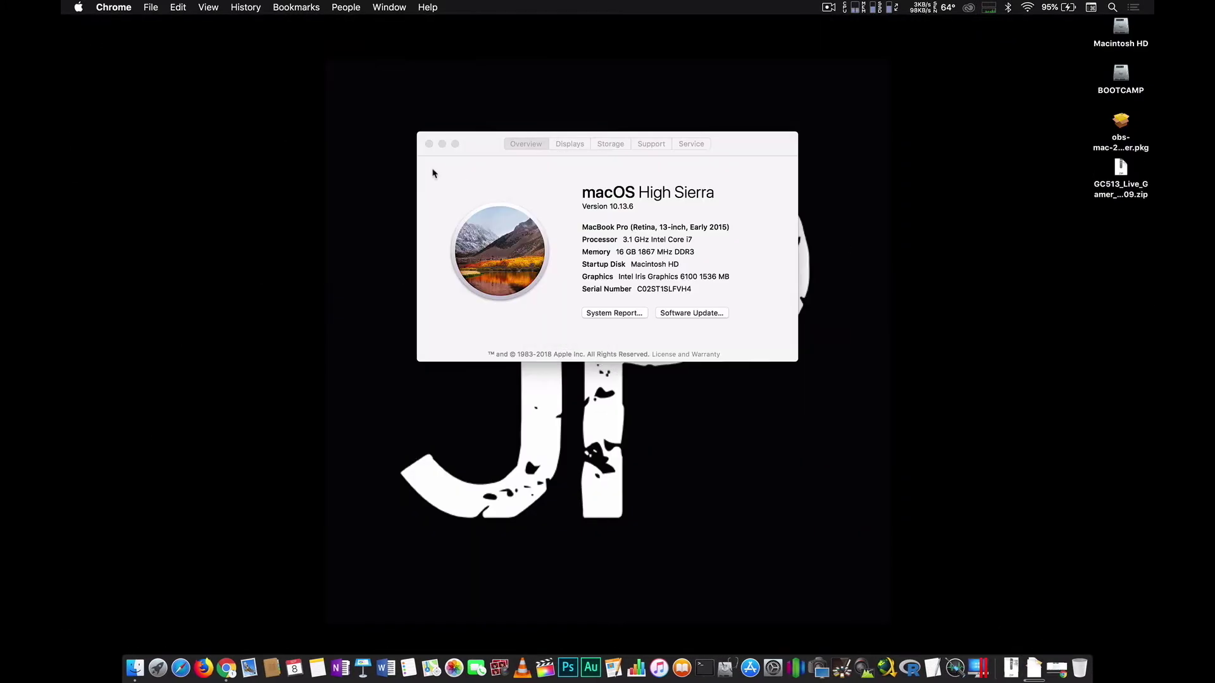
Close About This Mac and install OBS Studio from the obs-mac package on the desktop.
left_click(429, 143)
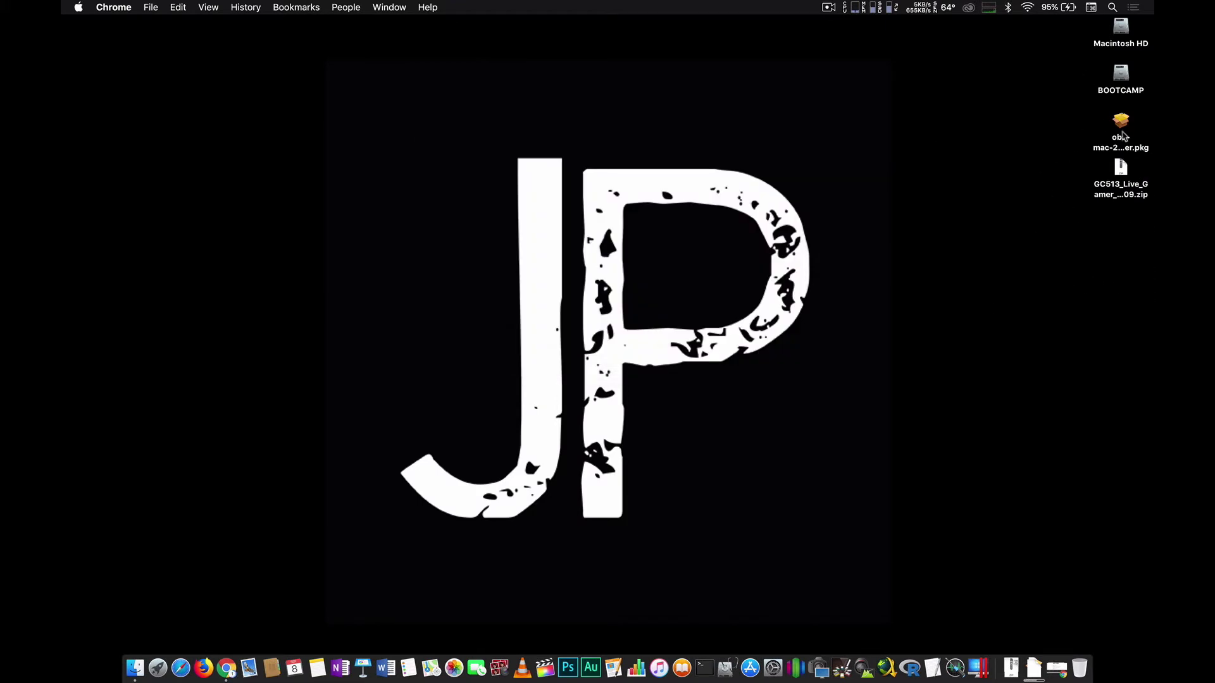
double_click(1122, 122)
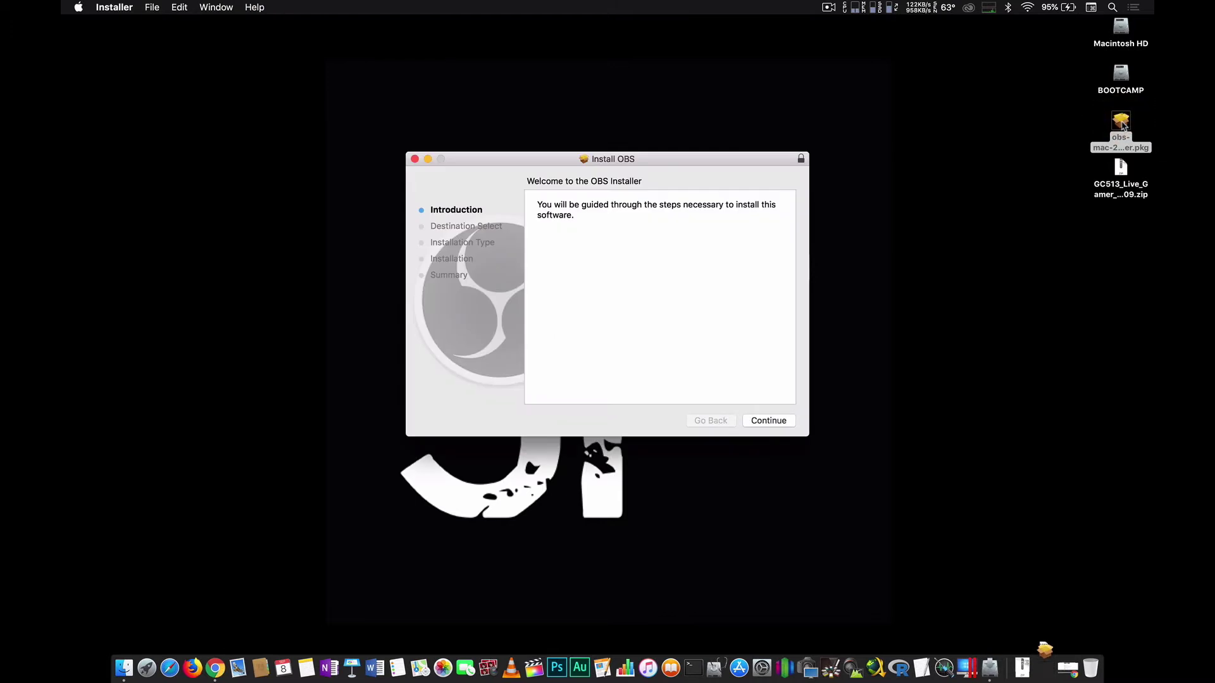
left_click(769, 421)
left_click(768, 421)
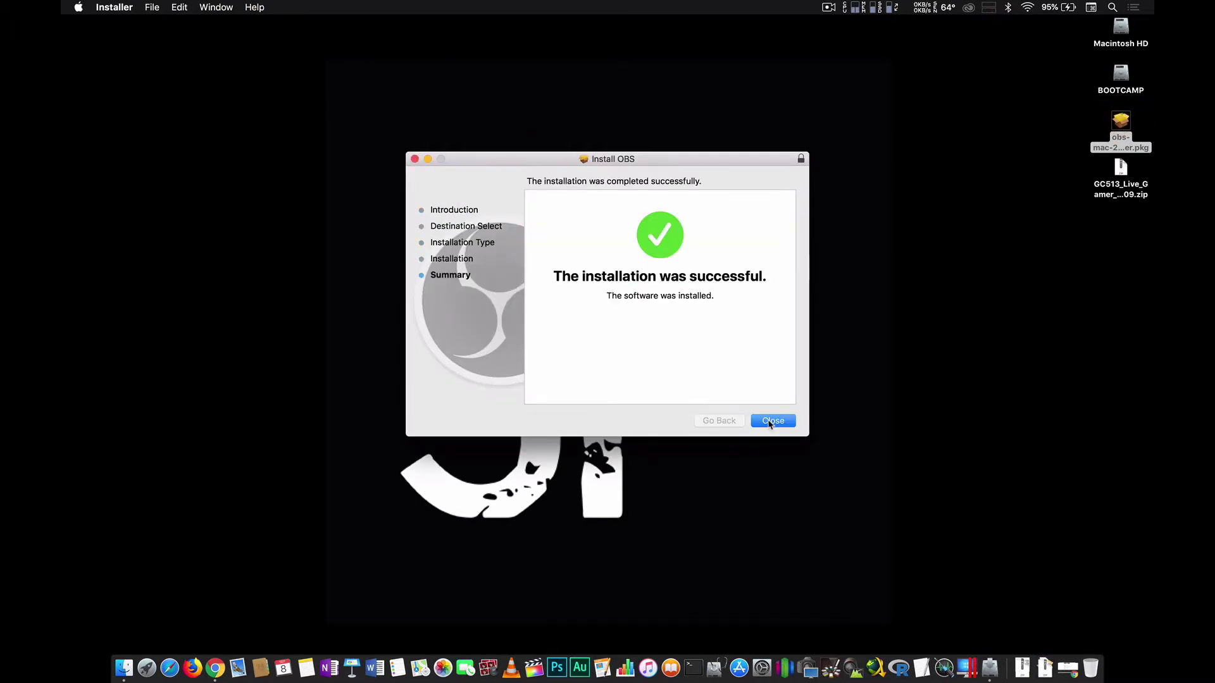
left_click(772, 422)
Extract the GC513 zip, open the 513 folder, and launch AverMedia513Tool past the security prompt.
left_click(1122, 170)
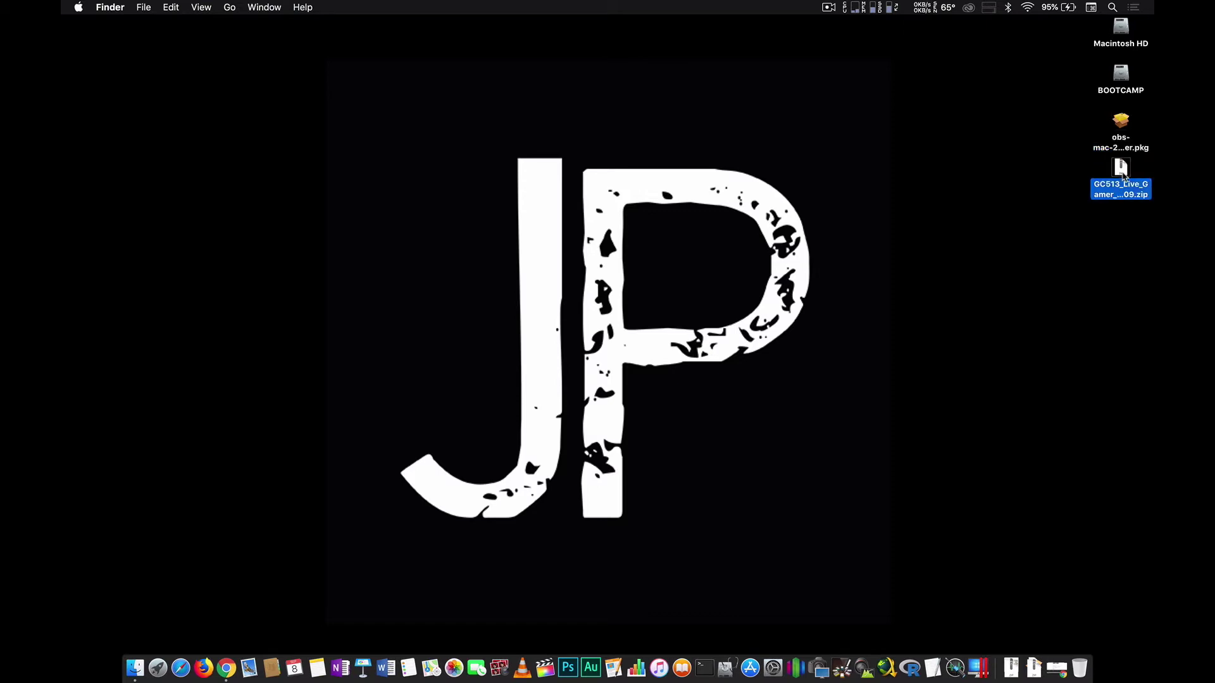
left_click(1116, 240)
double_click(1120, 169)
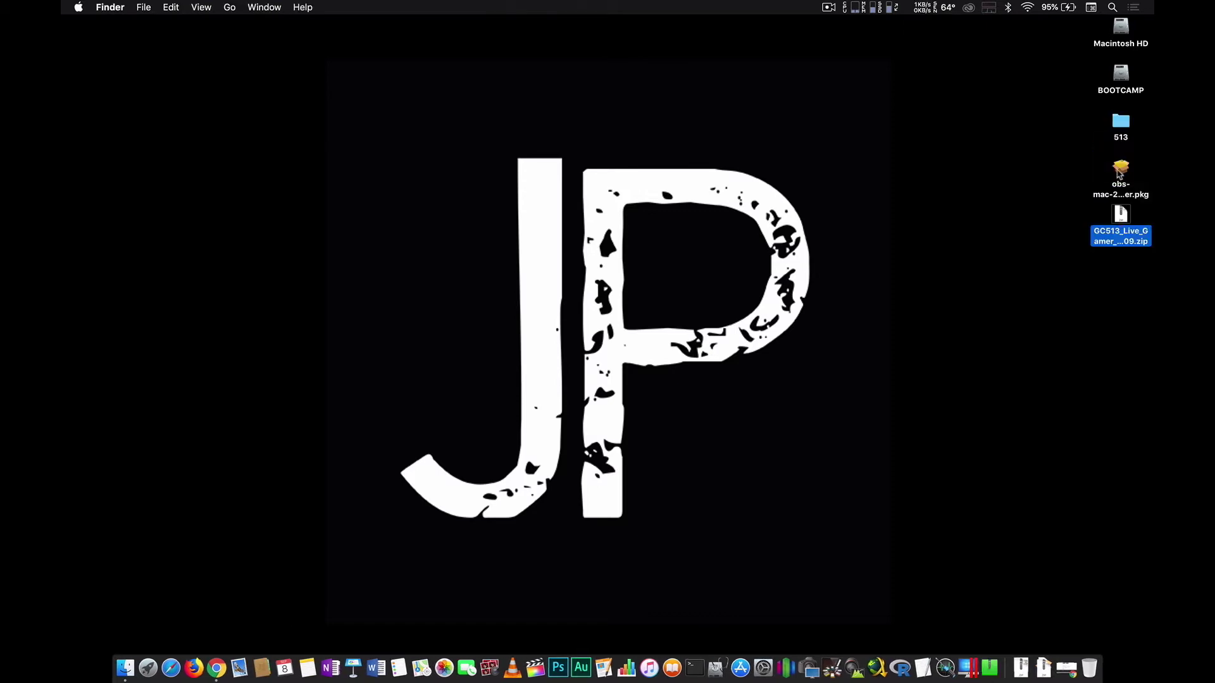
double_click(1120, 124)
left_click(535, 163)
left_click(571, 210)
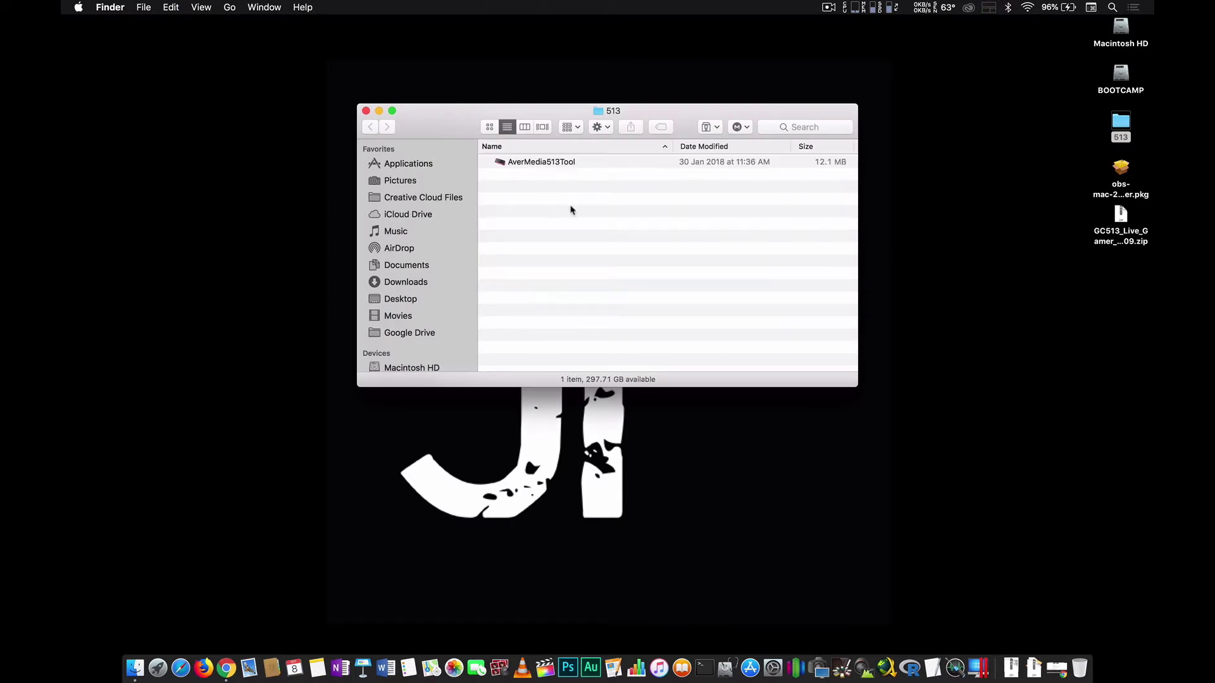
double_click(531, 163)
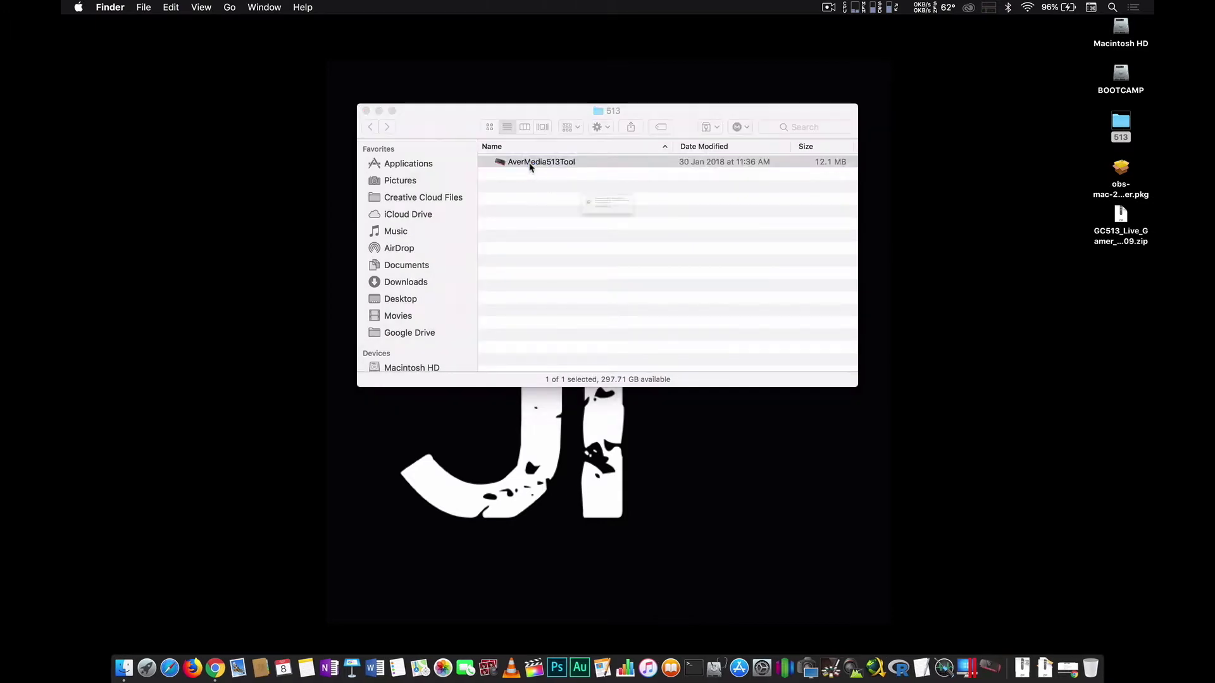
left_click(701, 241)
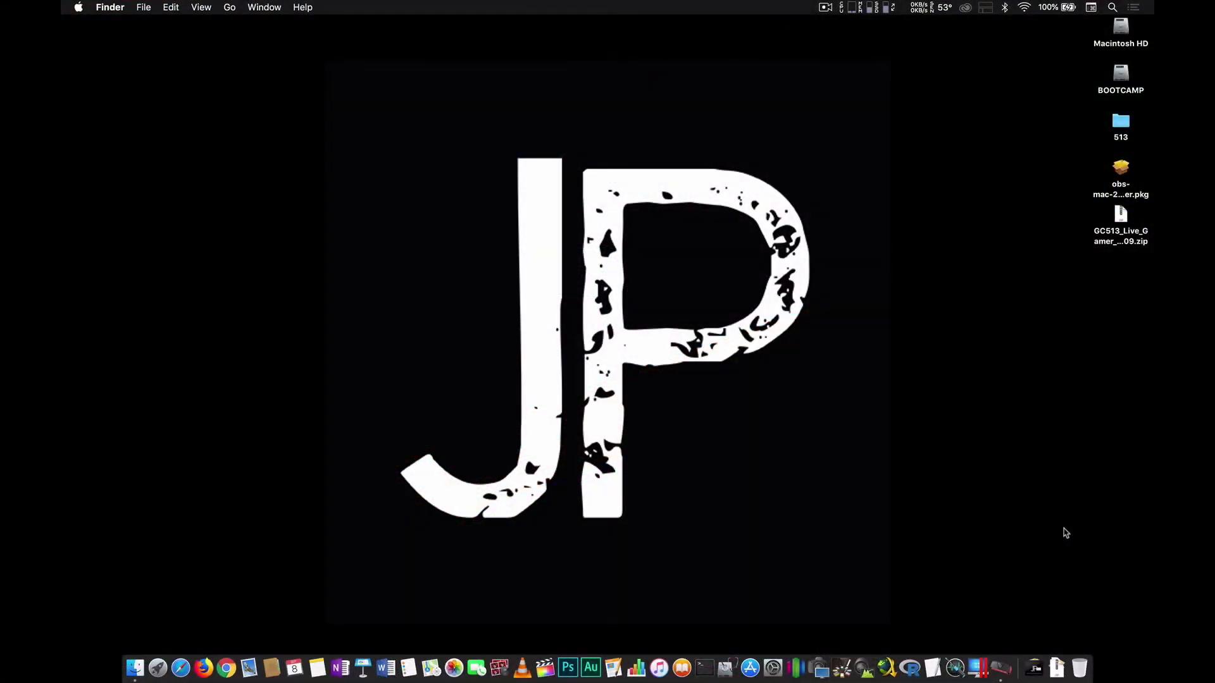
Launch OBS Studio from Launchpad and set the Video base canvas resolution to 1280x720.
left_click(159, 668)
left_click(860, 543)
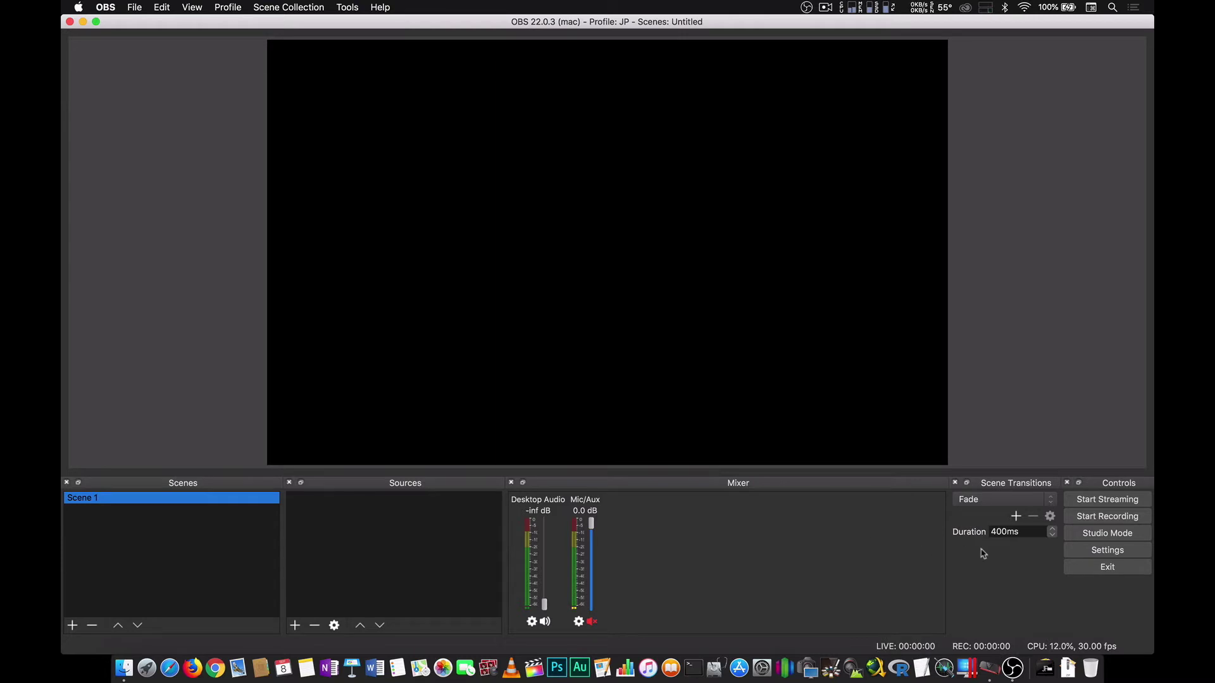
left_click(1097, 555)
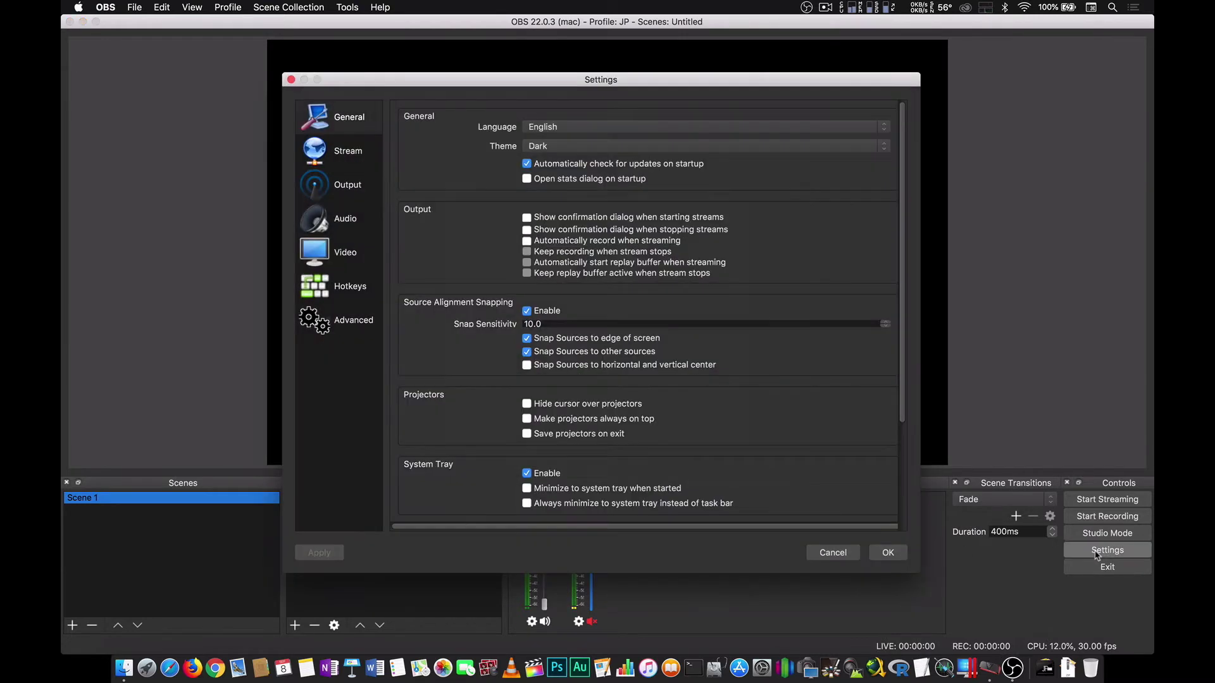
left_click(321, 265)
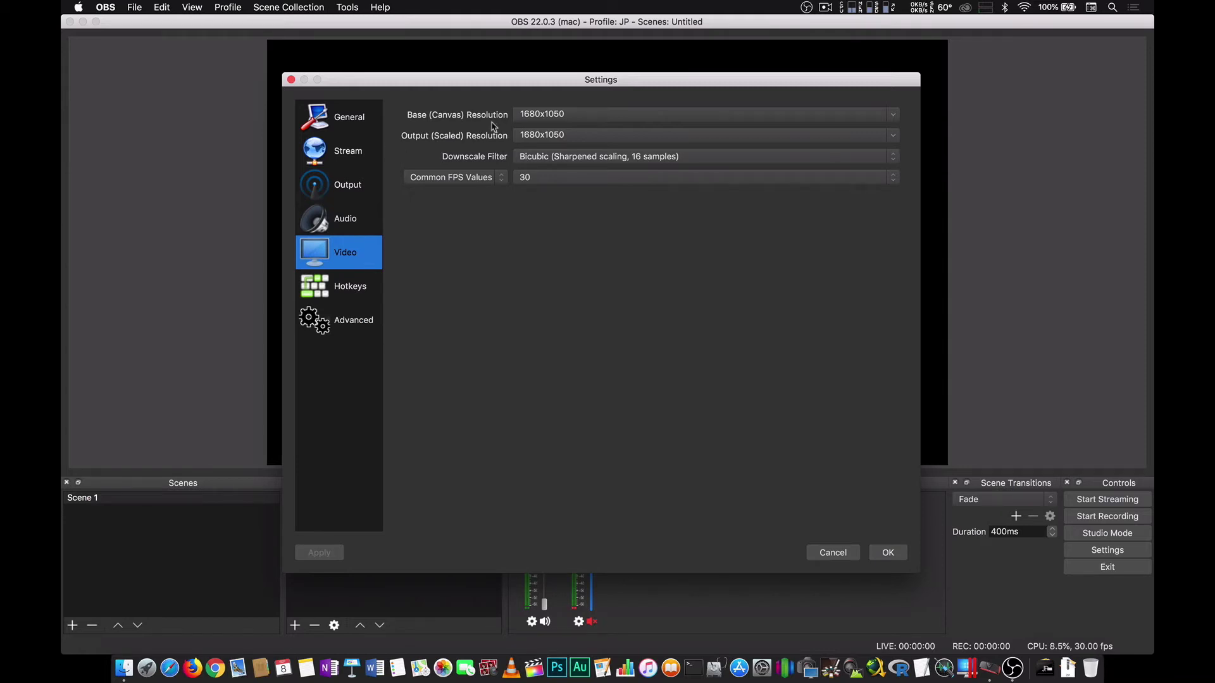
left_click(893, 117)
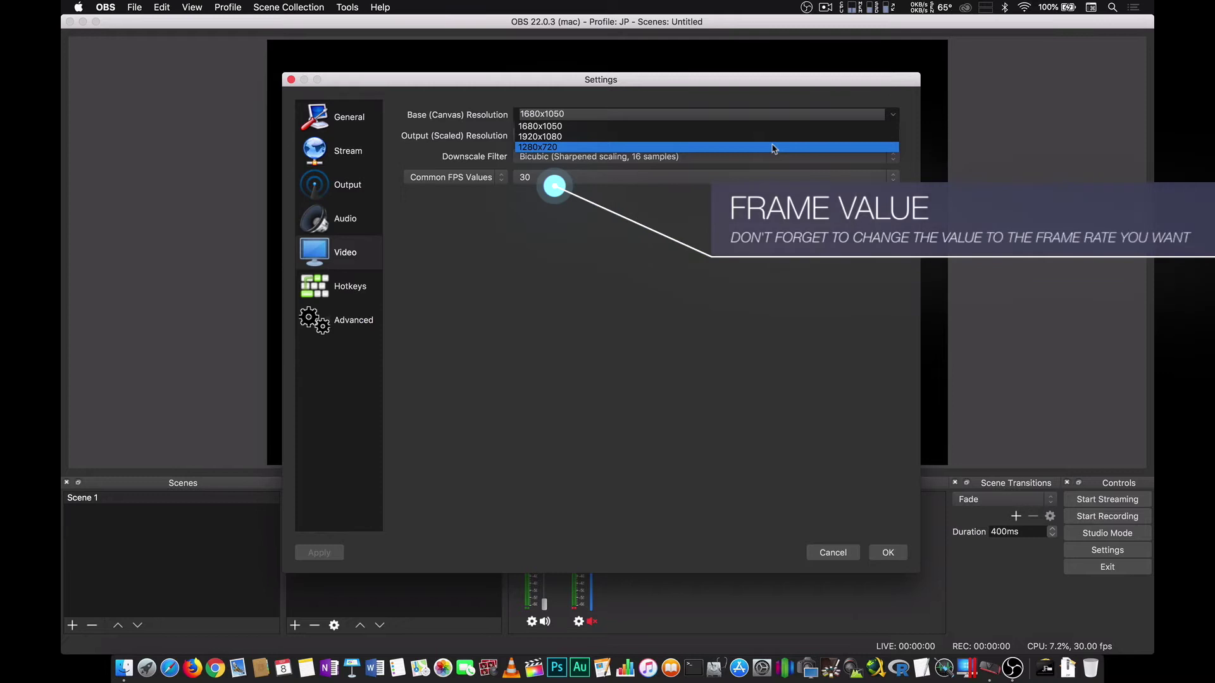
left_click(772, 147)
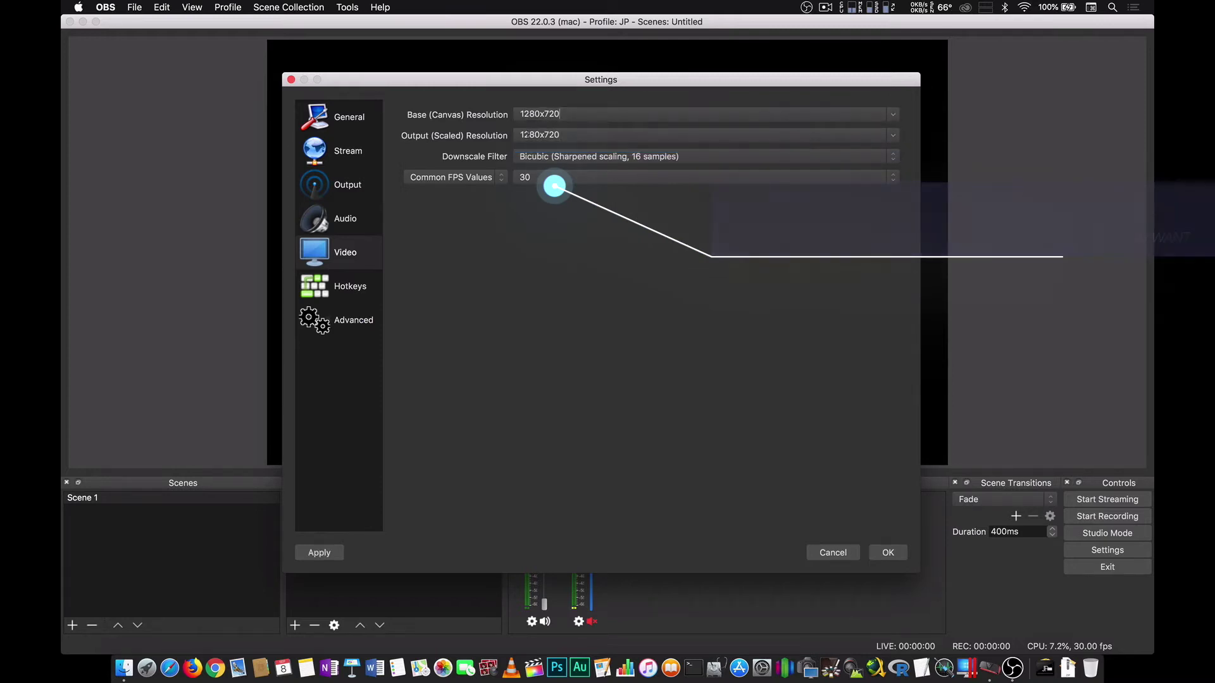
left_click(889, 554)
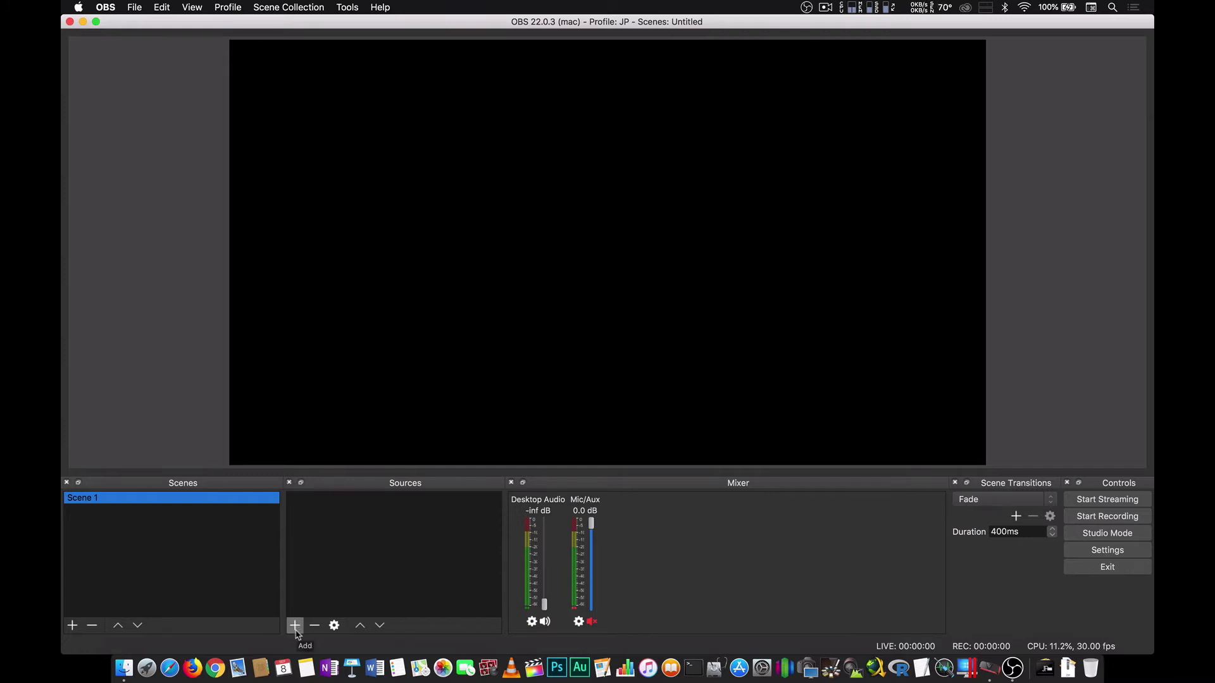
Add a Video Capture Device source named LGP2+ to Scene 1.
left_click(295, 631)
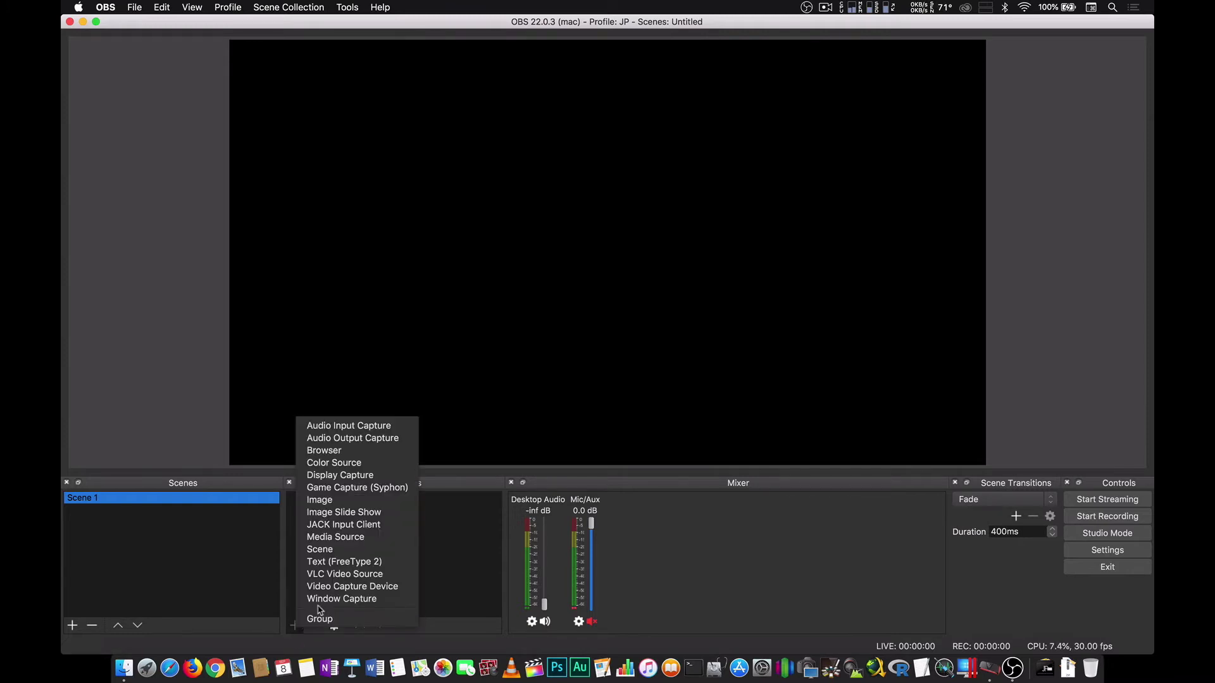
left_click(340, 587)
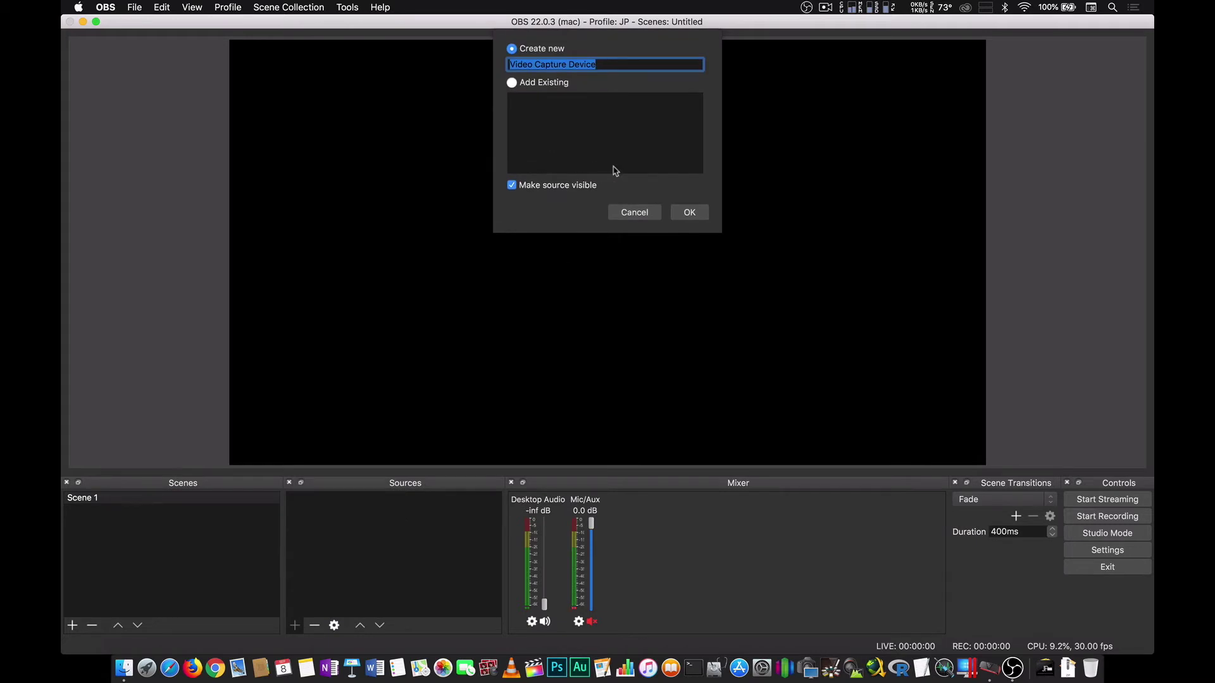
type("LGP2+")
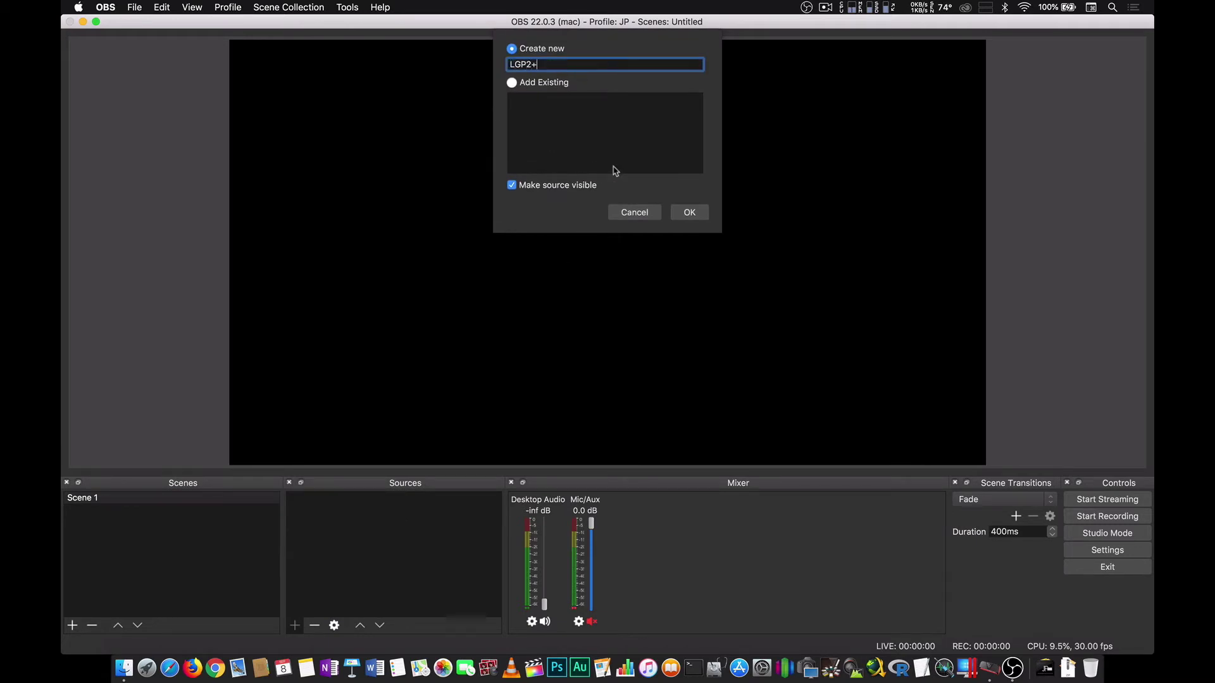
left_click(689, 212)
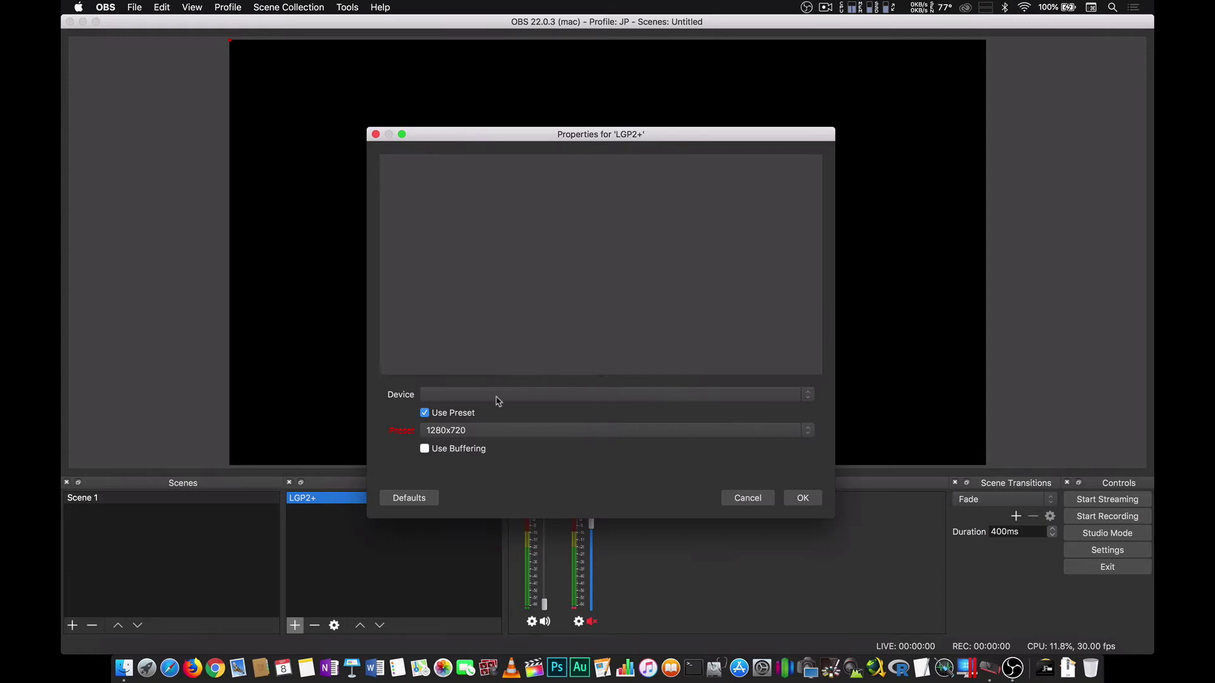
Set LGP2+ to the Live Gamer Portable 2 Plus, preset off, 1280x720 at 60 FPS.
left_click(497, 394)
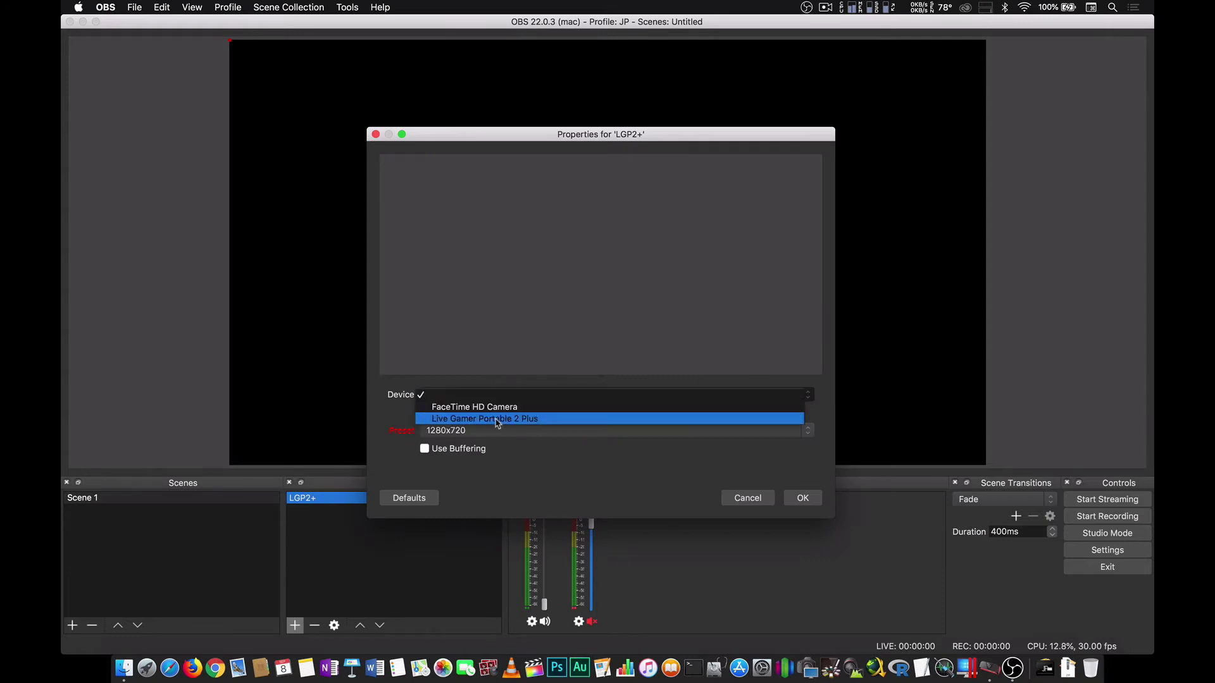
left_click(497, 419)
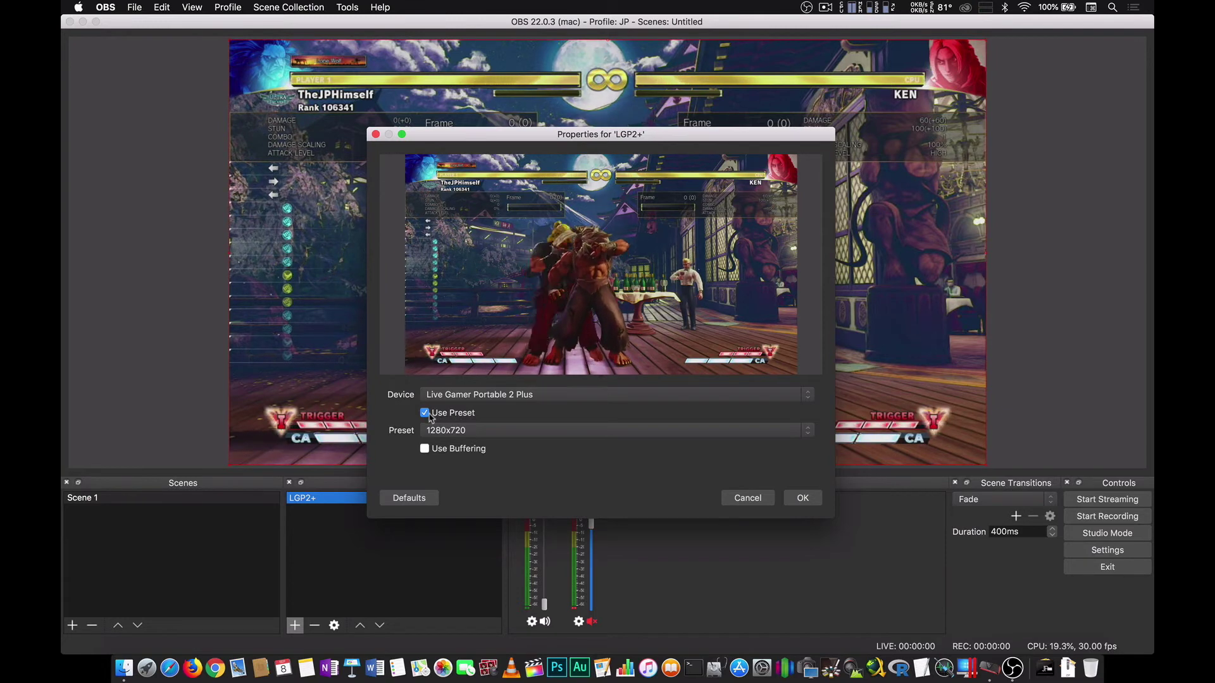
left_click(435, 416)
left_click(533, 435)
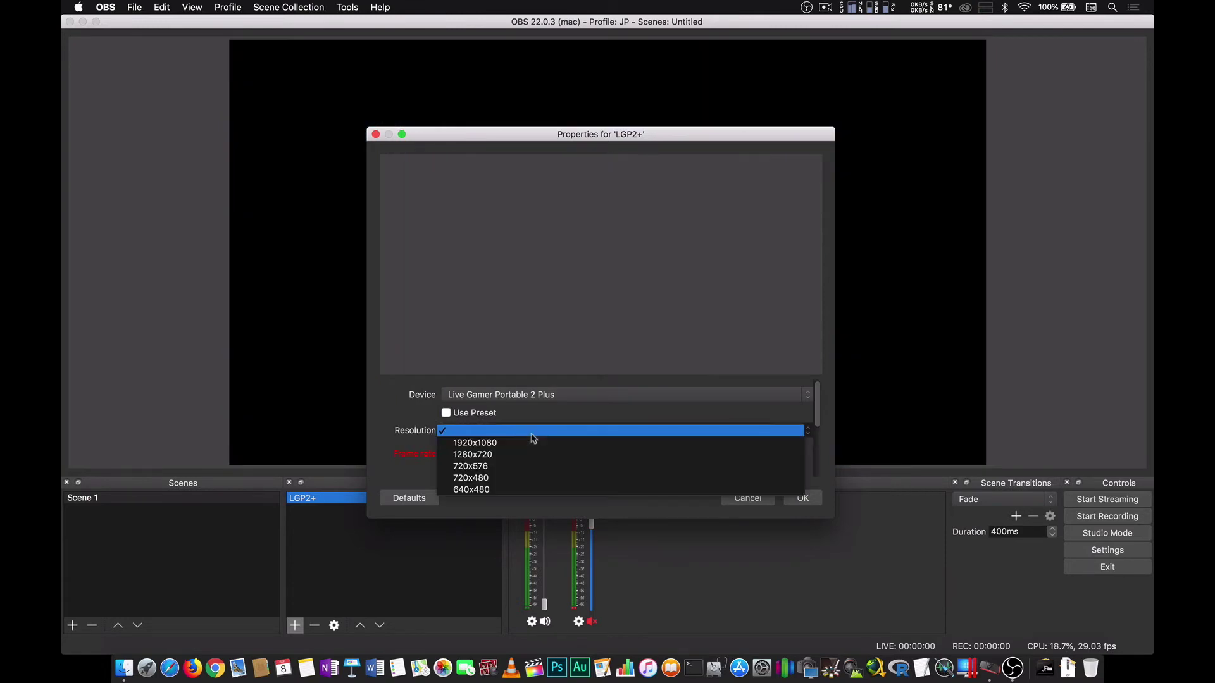
left_click(529, 443)
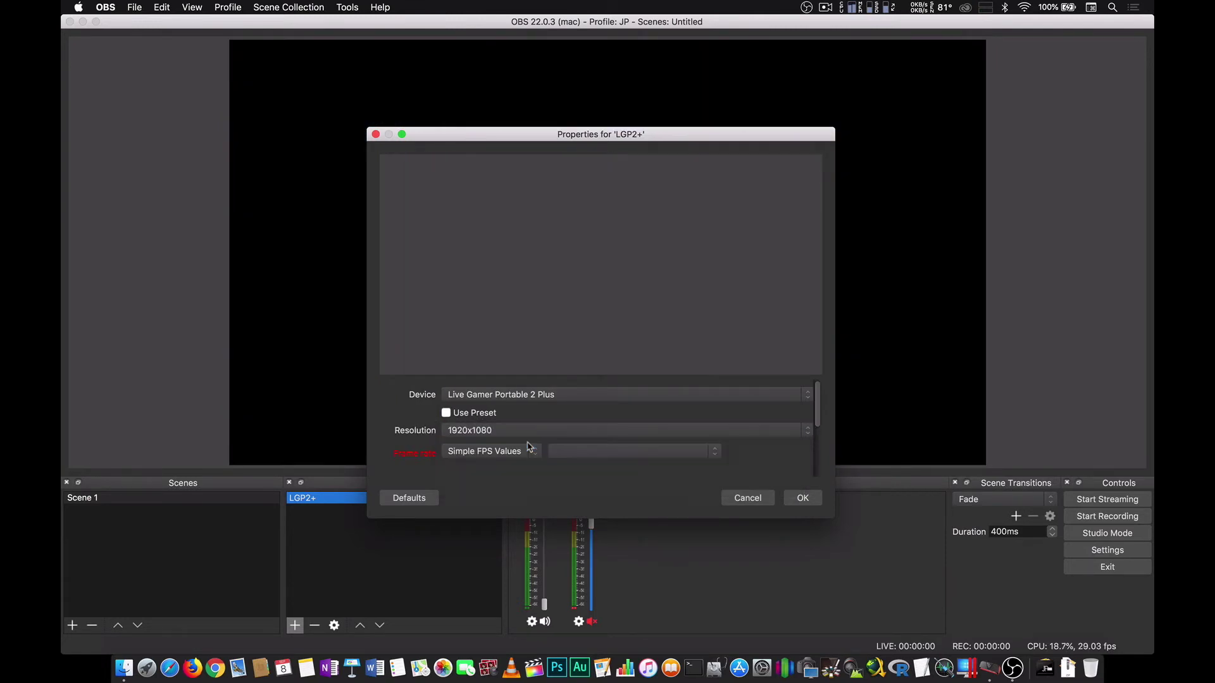
left_click(713, 453)
left_click(658, 469)
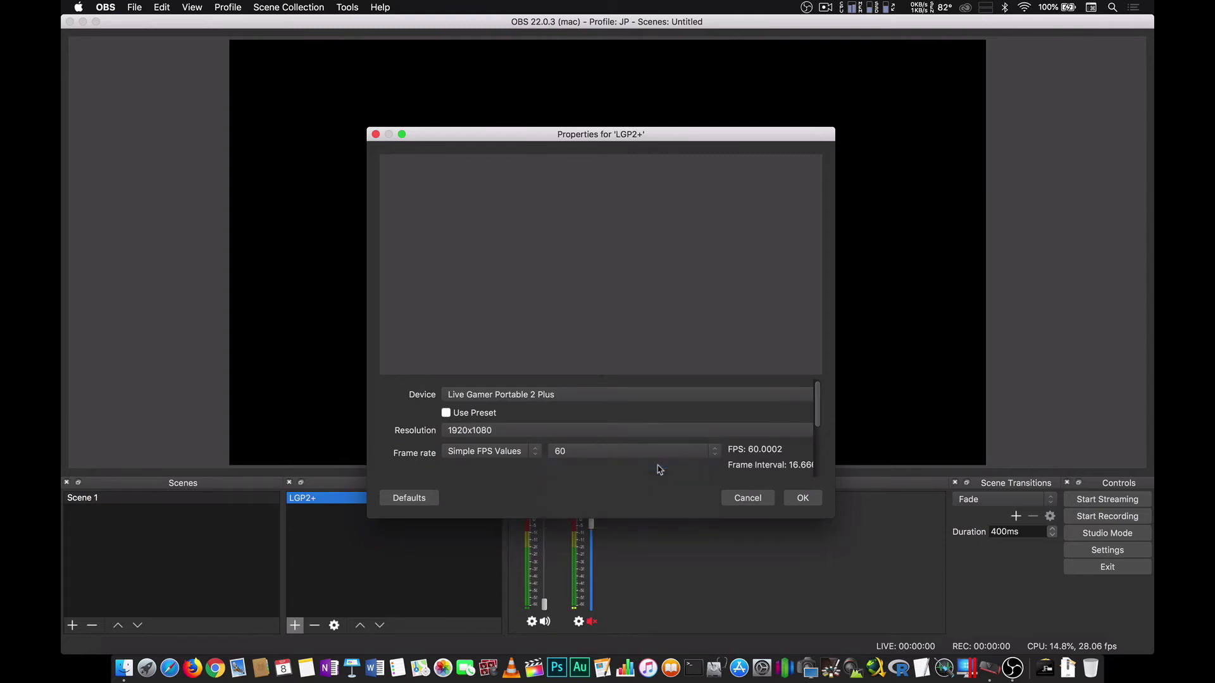
left_click(549, 431)
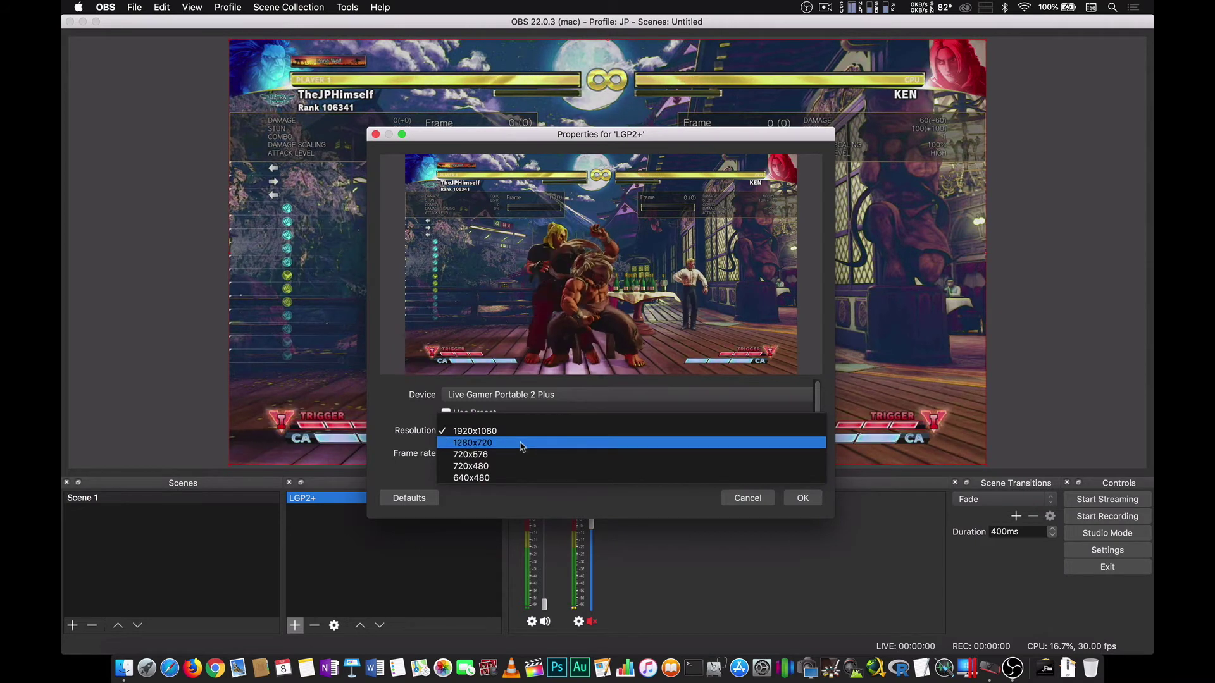
left_click(524, 443)
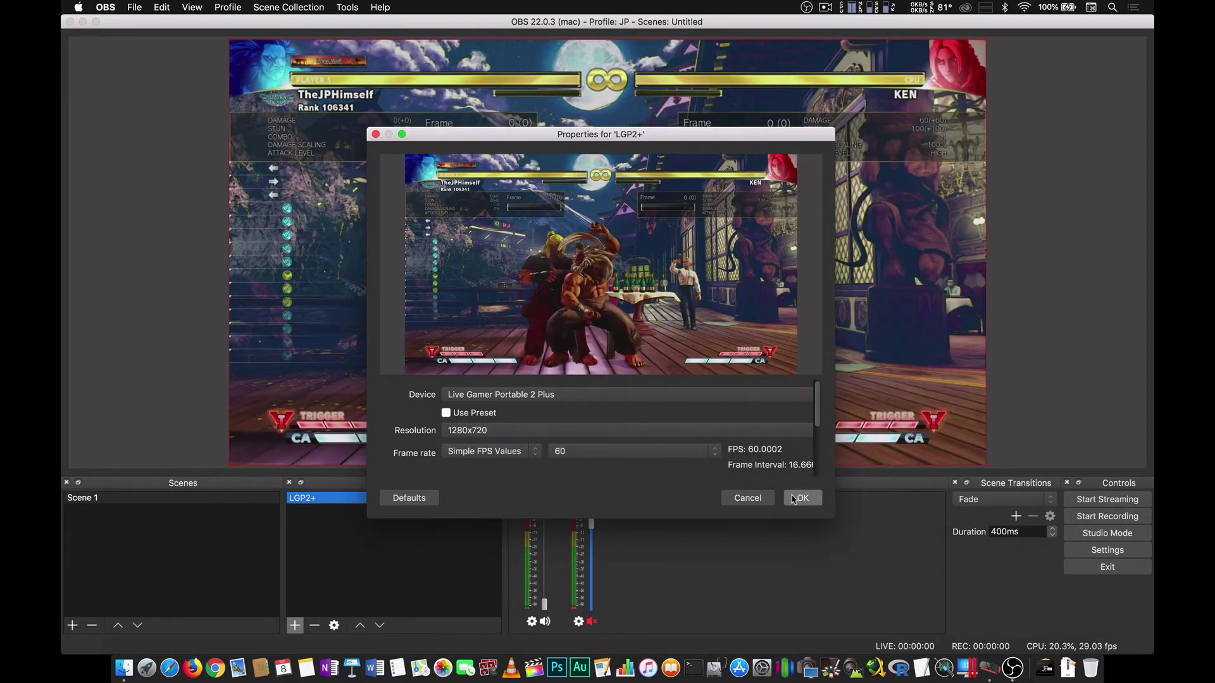
key("Return")
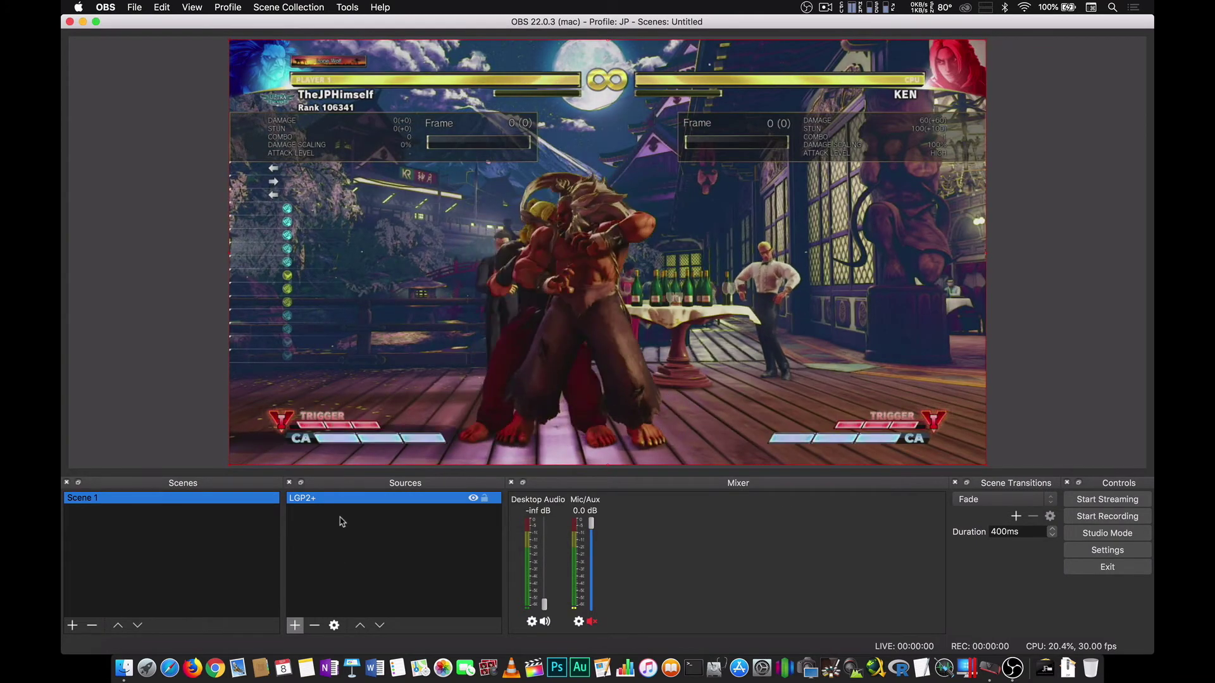
Add an Audio Input Capture named LGP2+ Audio using the Live Gamer Portable 2 Plus device.
left_click(295, 625)
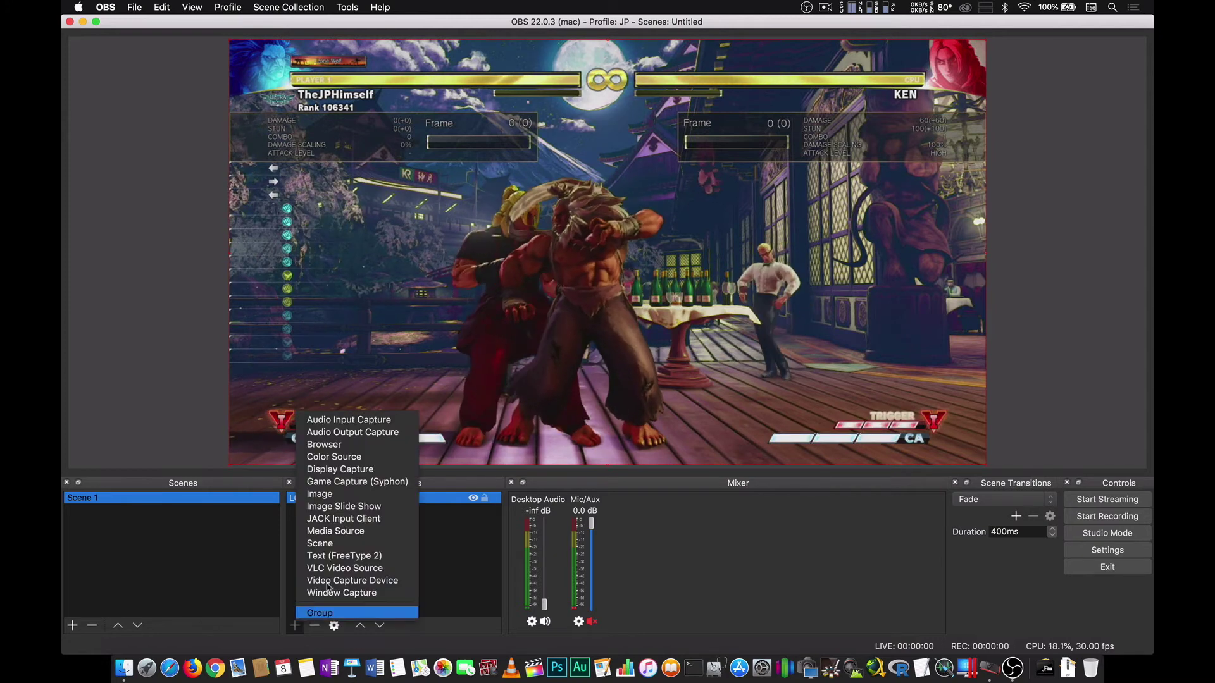
left_click(375, 421)
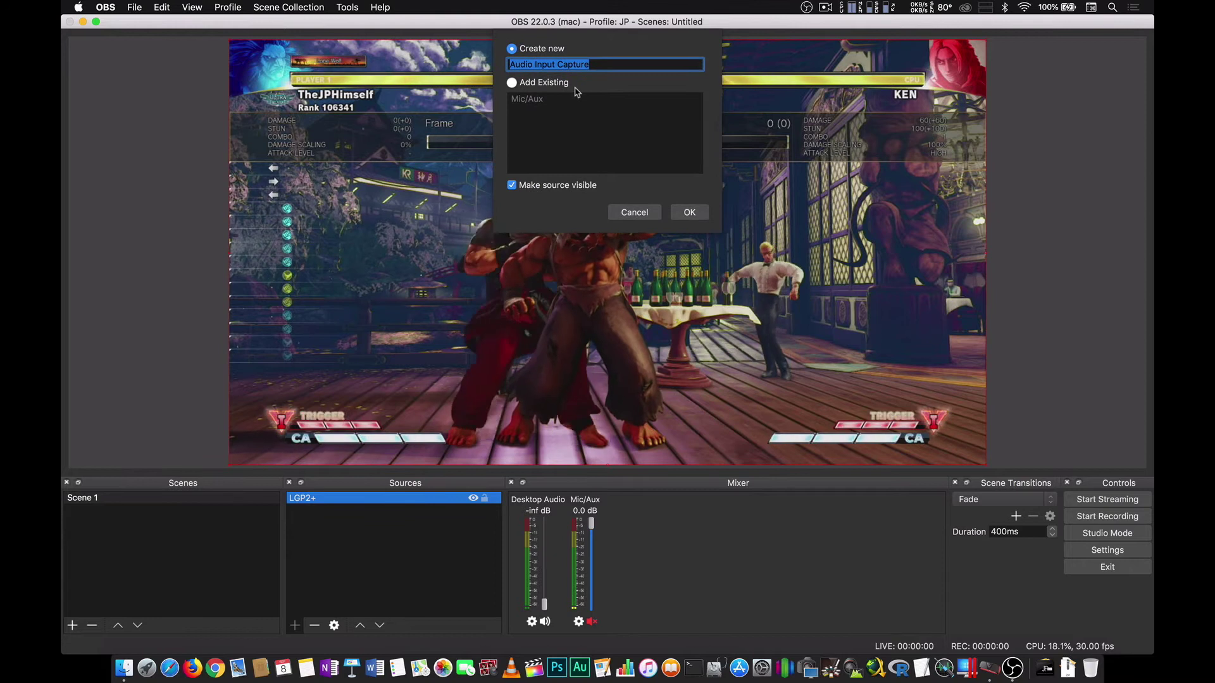
type("LGP@")
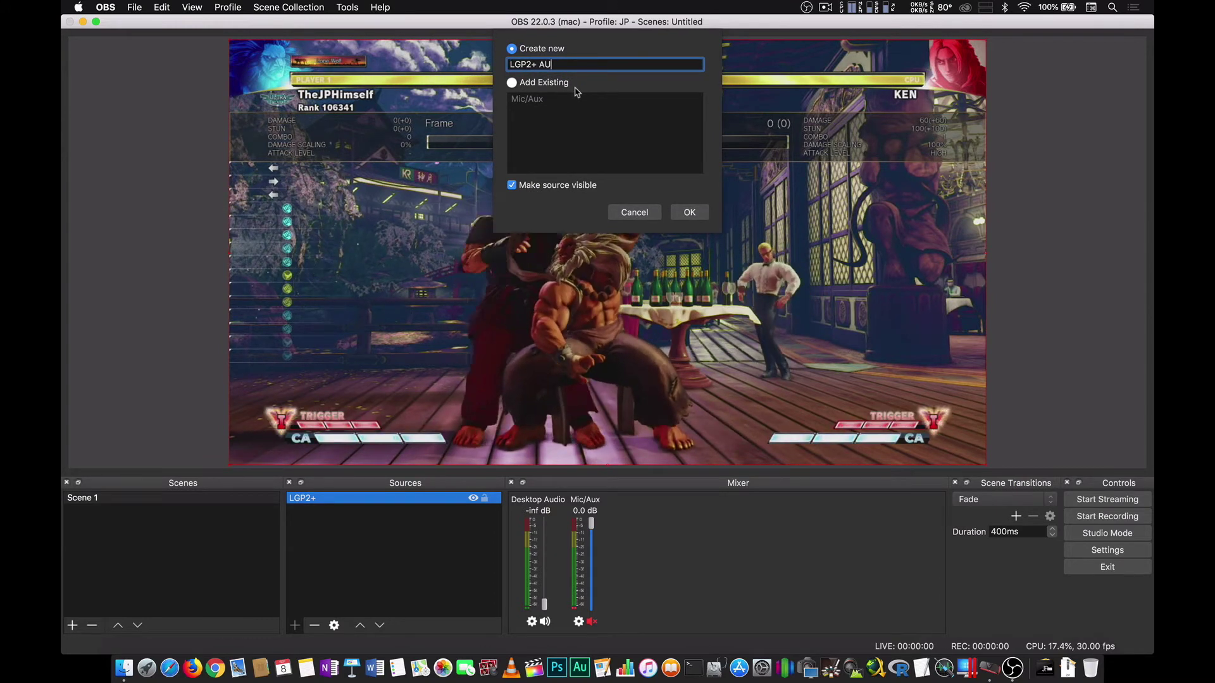
left_click(689, 211)
left_click(582, 170)
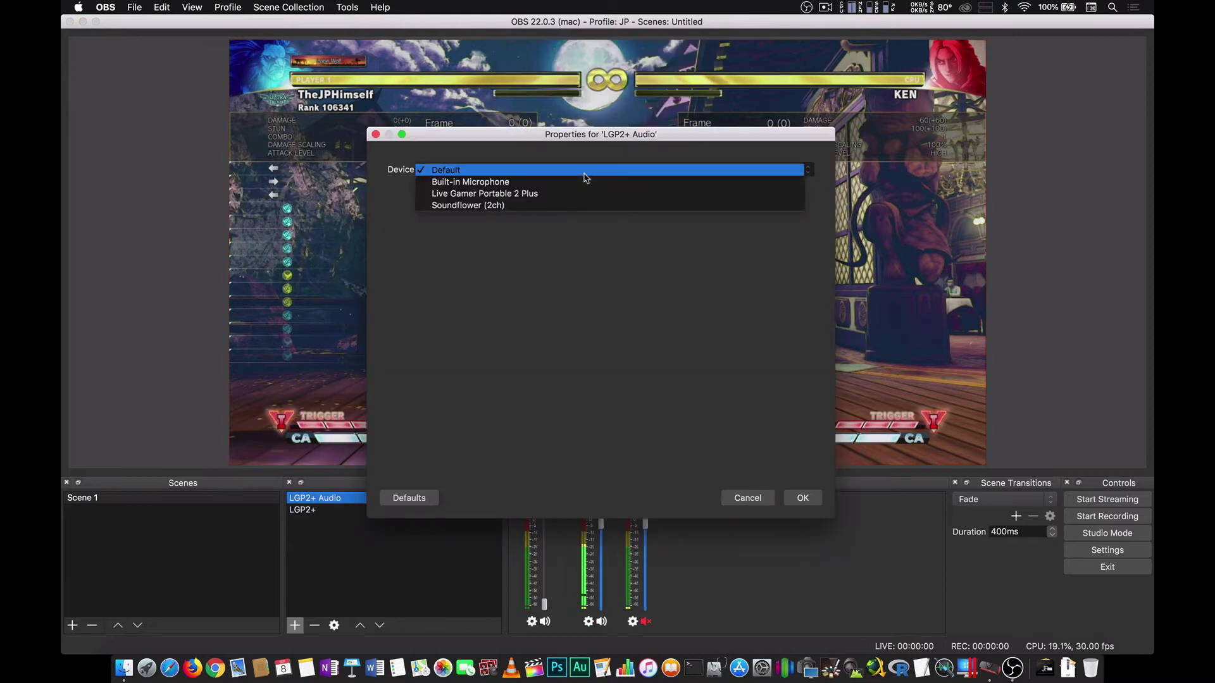
left_click(510, 194)
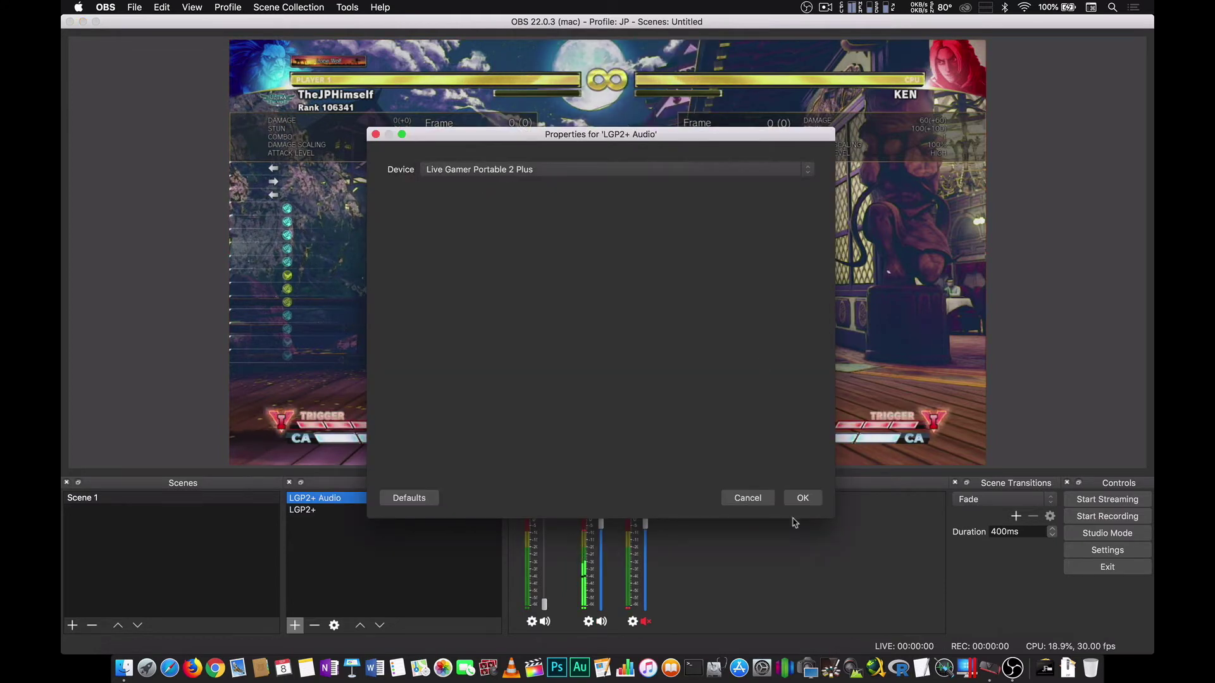
left_click(803, 498)
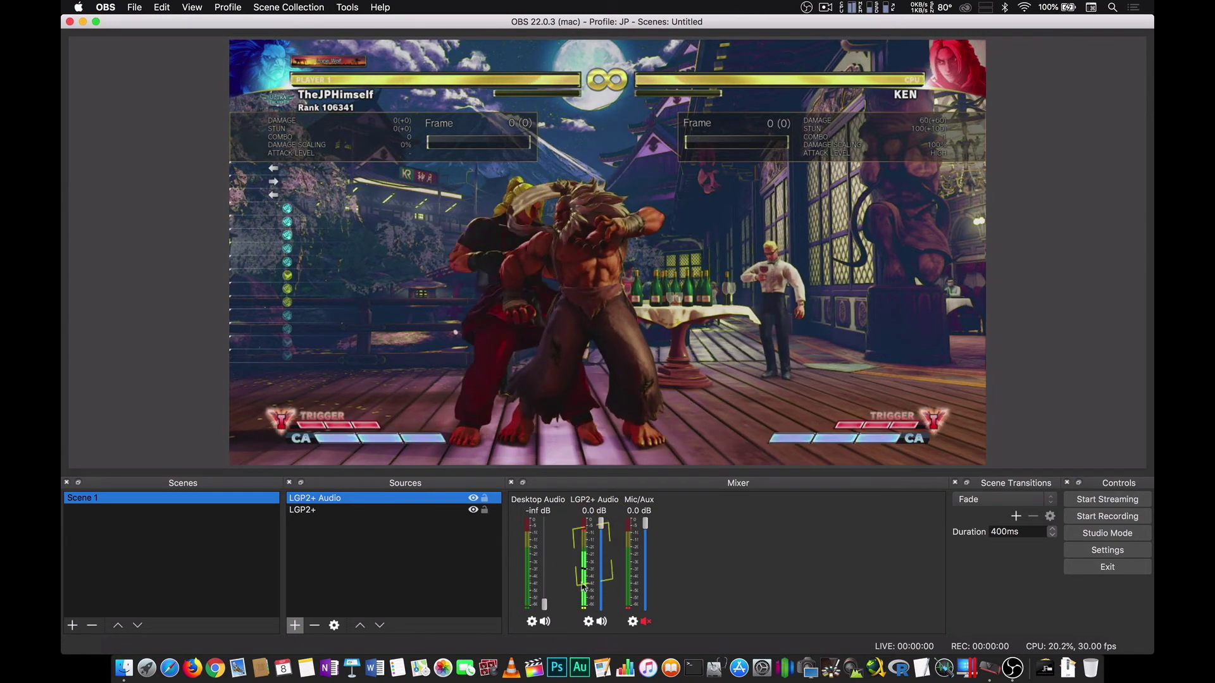
Open Advanced Audio Properties from the LGP2+ Audio mixer channel's gear menu.
left_click(588, 621)
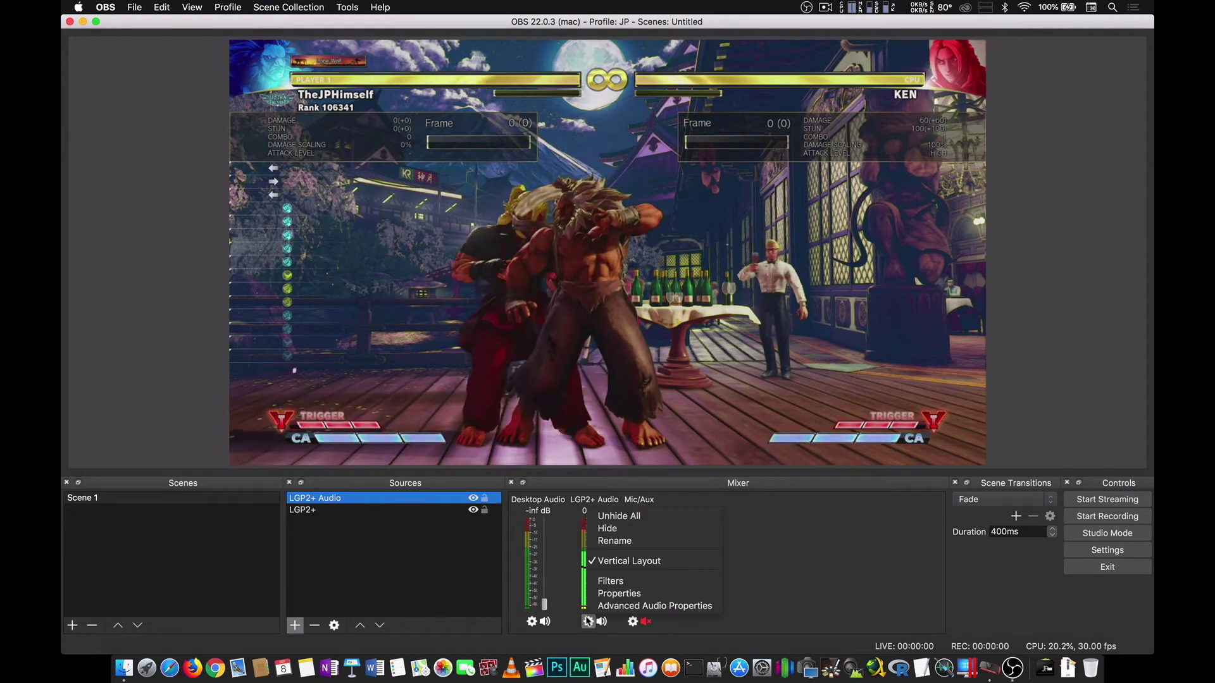
left_click(607, 607)
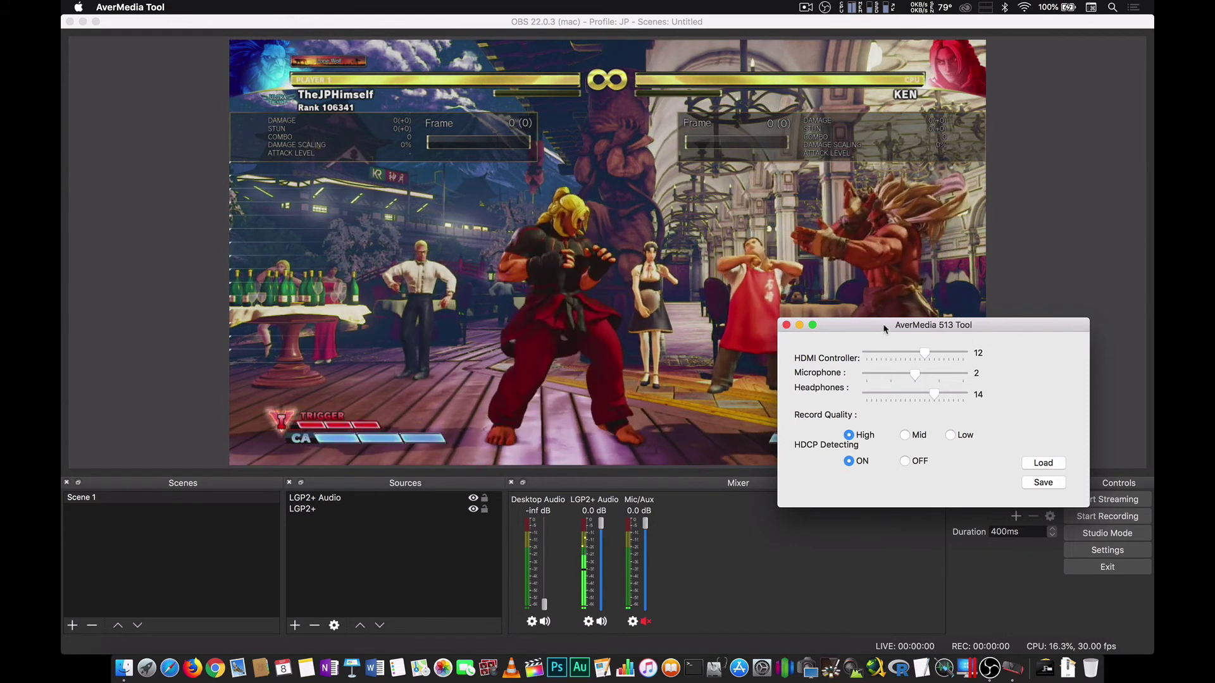
Move the AverMedia 513 Tool window right and save the HDMI Controller level of 5.
left_click_drag(885, 328, 936, 330)
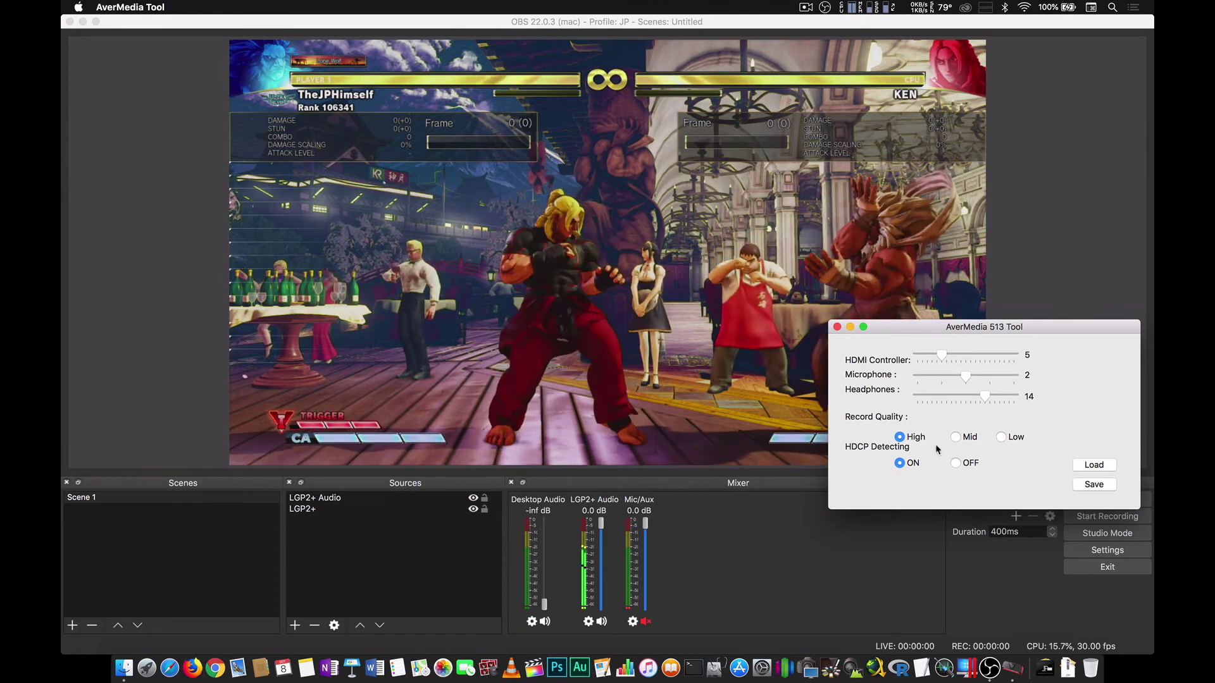
left_click(1092, 484)
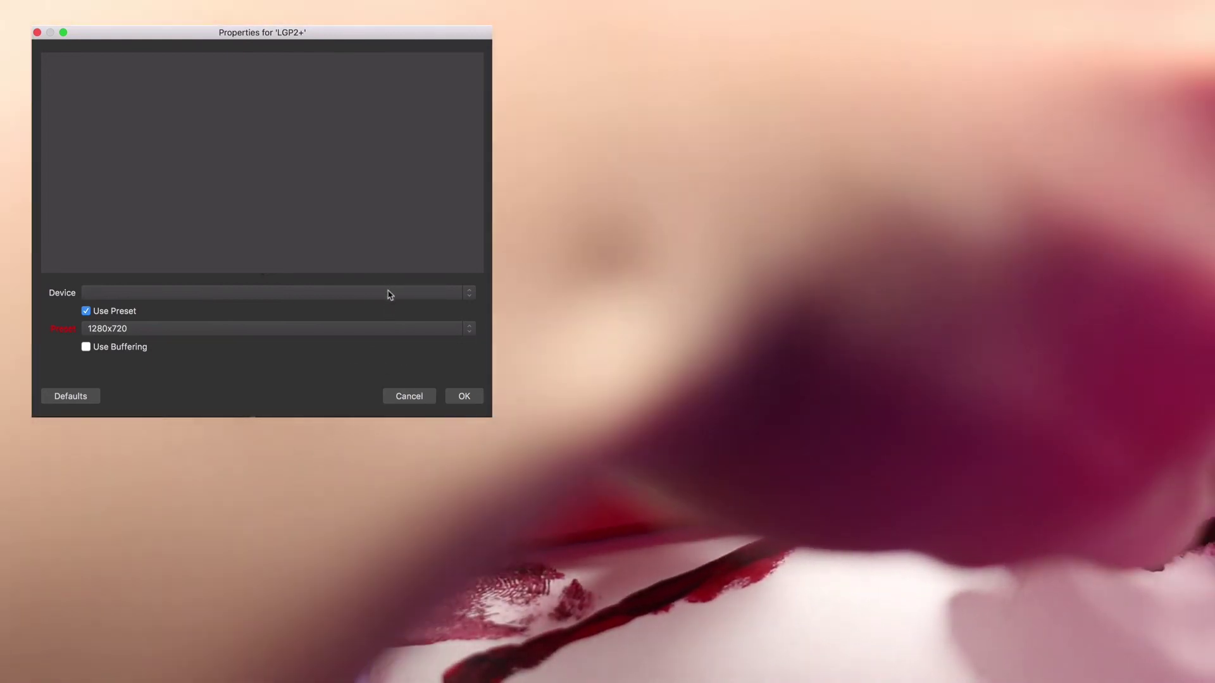
Open the Device list in the LGP2+ source's Properties to choose Live Gamer Portable 2 Plus.
left_click(388, 292)
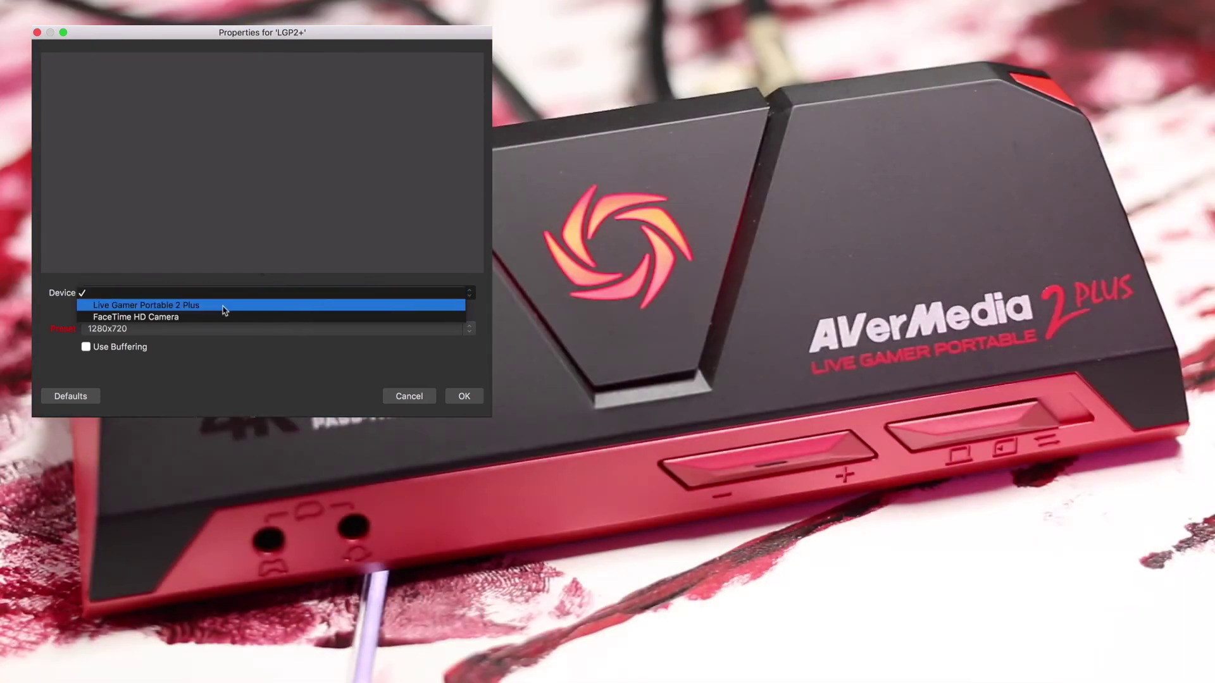